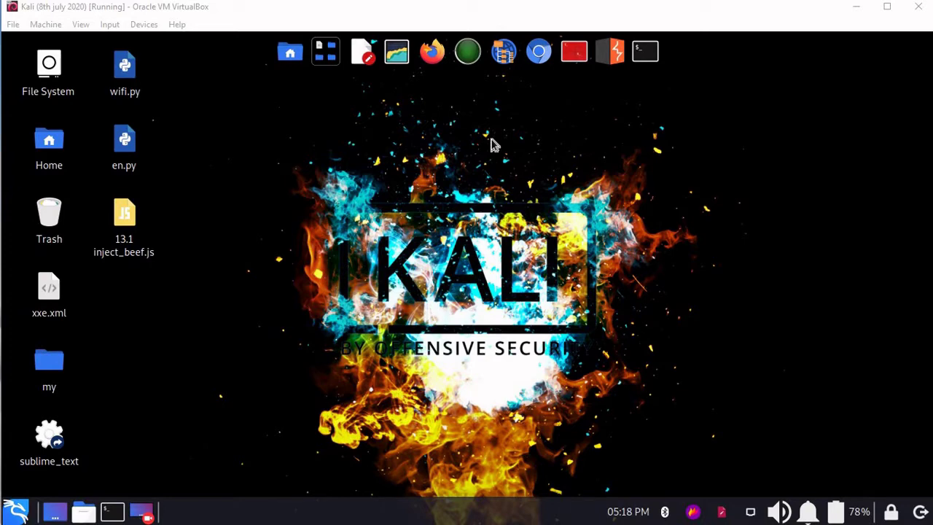
Open Firefox and load the google.com homepage
{"action": "left_click", "coordinate": [432, 51]}
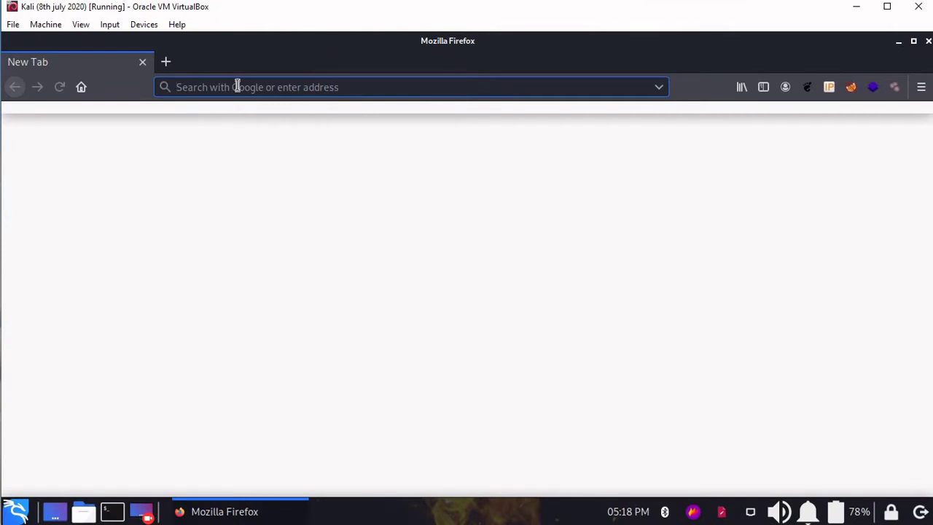
{"action": "type", "text": "google"}
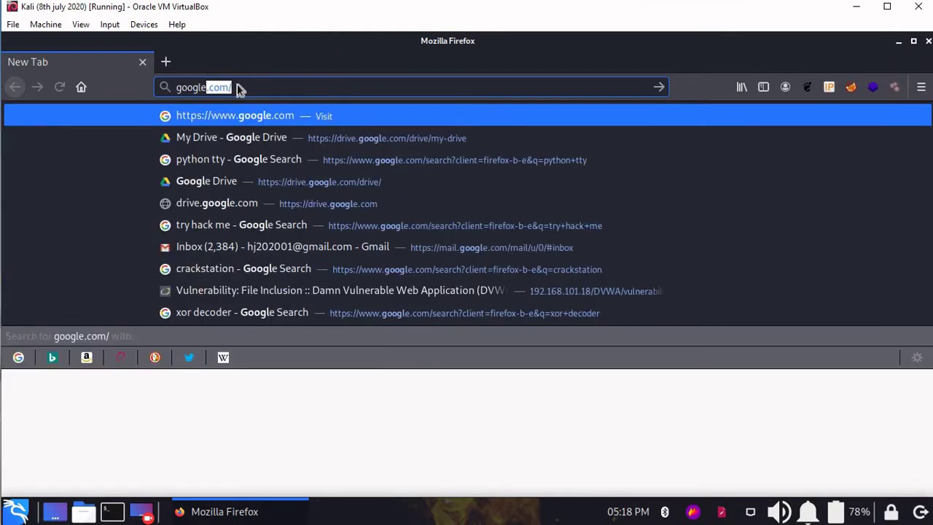
{"action": "type", "text": ".com/"}
{"action": "key", "text": "Return"}
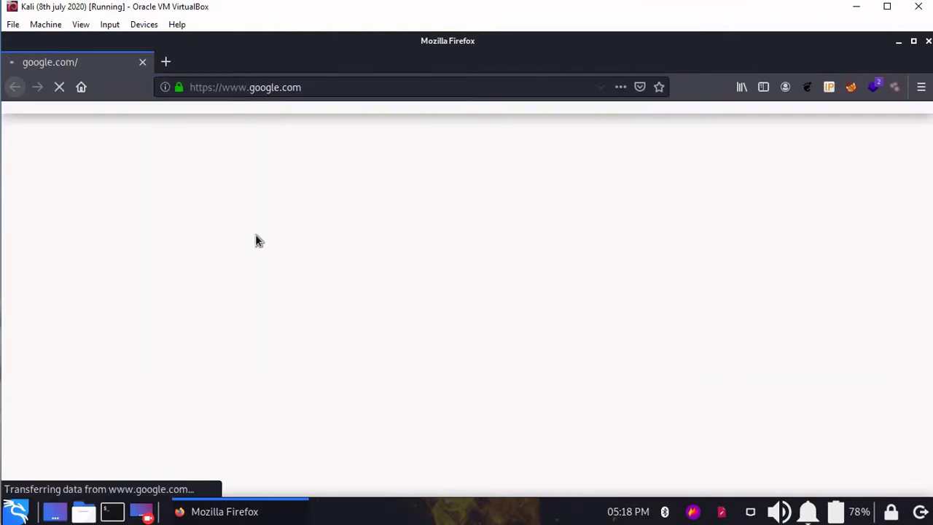
{"action": "left_click", "coordinate": [316, 90]}
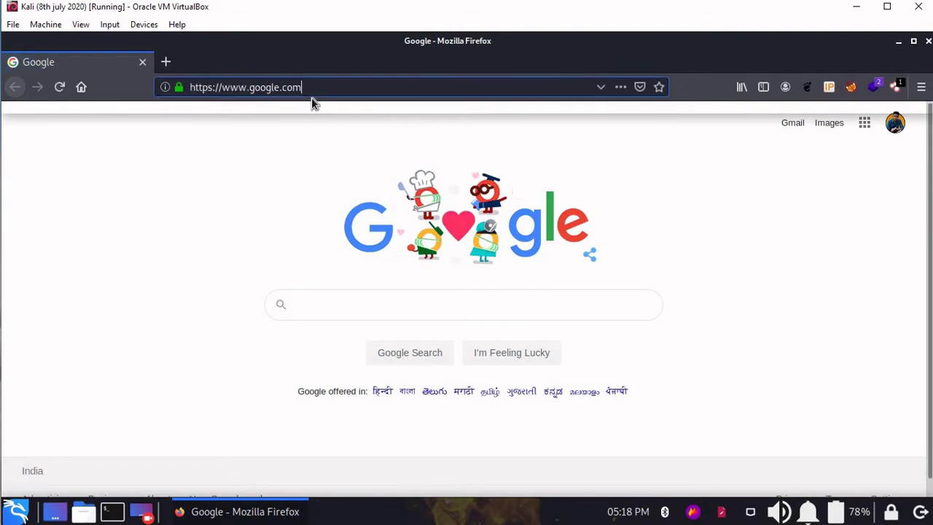
{"action": "type", "text": "/"}
{"action": "type", "text": "product"}
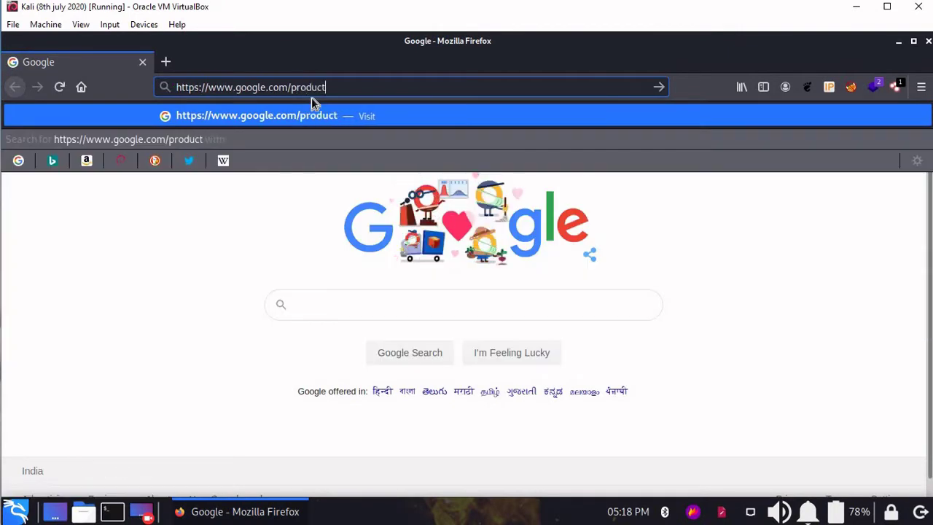
{"action": "key", "text": "Return"}
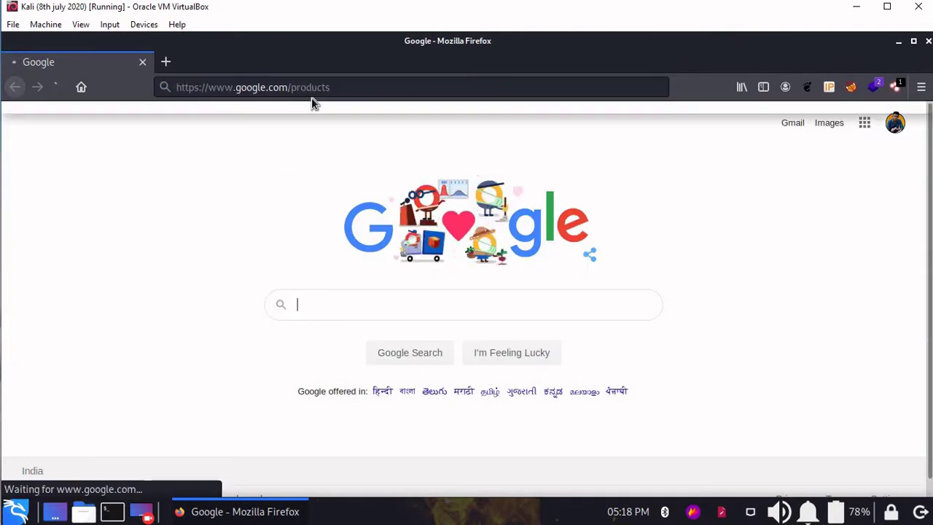
{"action": "left_click", "coordinate": [350, 88]}
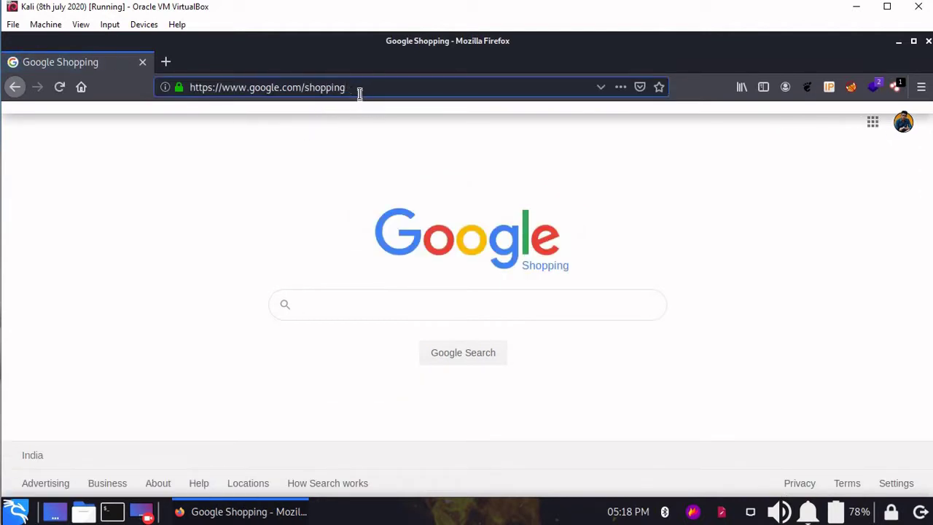
{"action": "key", "text": "Return"}
{"action": "type", "text": "/"}
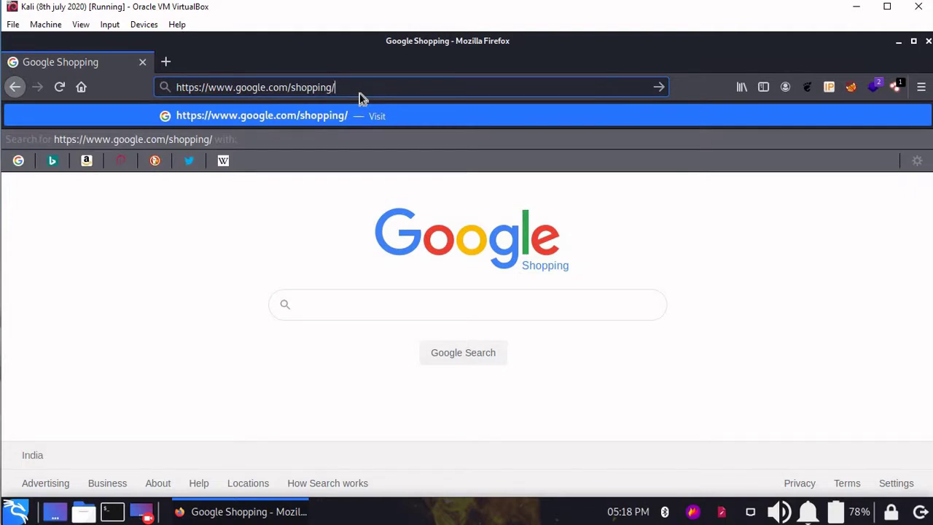
{"action": "type", "text": "password.txt"}
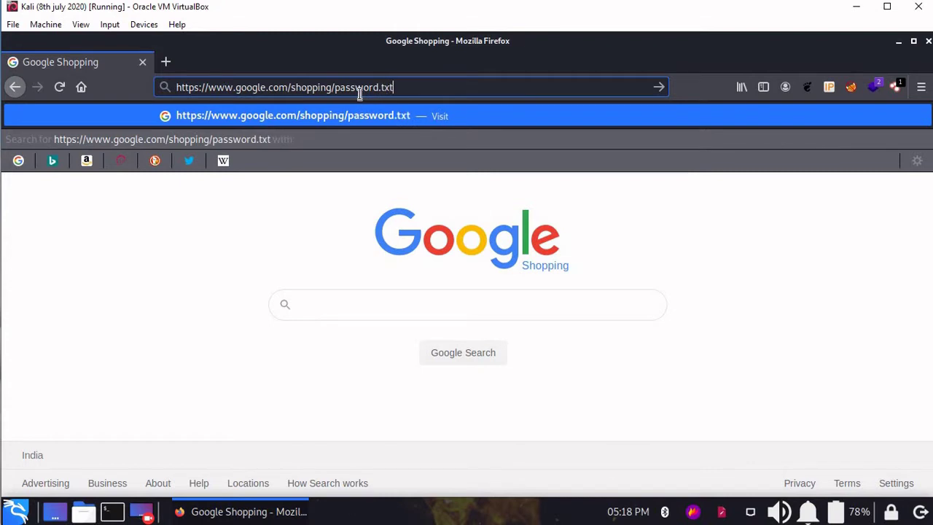
{"action": "key", "text": "Return"}
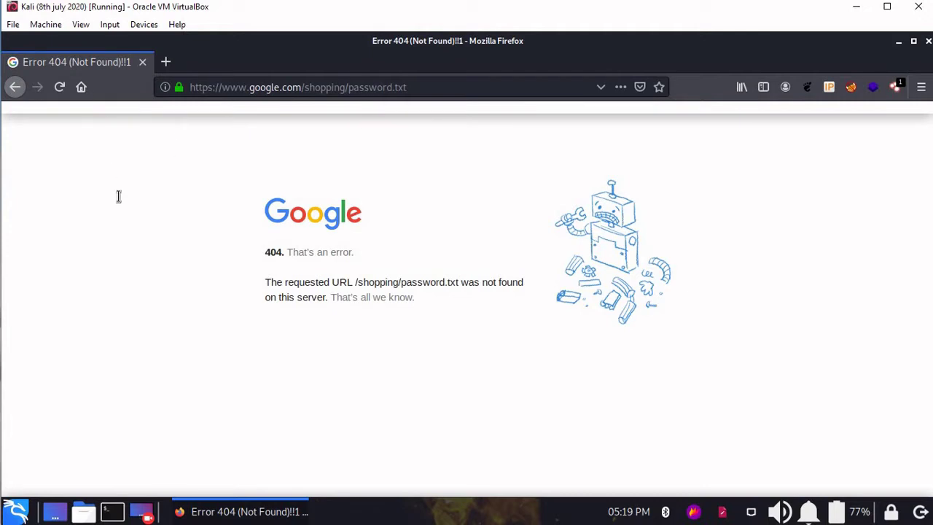
{"action": "left_click", "coordinate": [928, 41]}
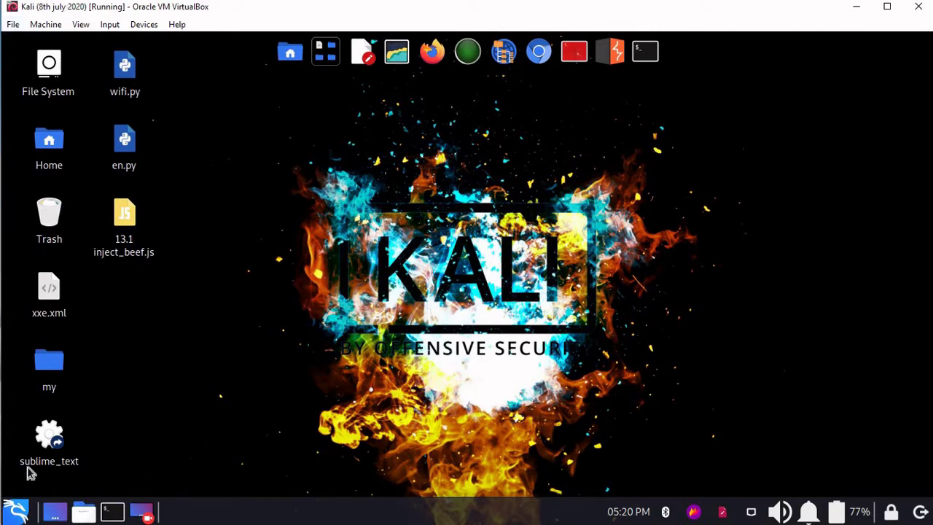
Search the installed applications for dirbuster and launch it
{"action": "left_click", "coordinate": [16, 512]}
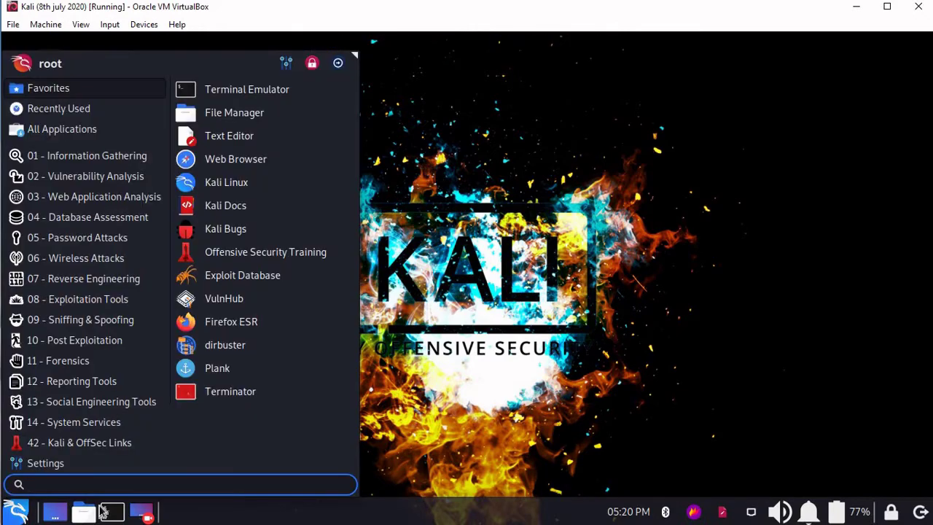
{"action": "type", "text": "a"}
{"action": "key", "text": "BackSpace"}
{"action": "type", "text": "dirbuster"}
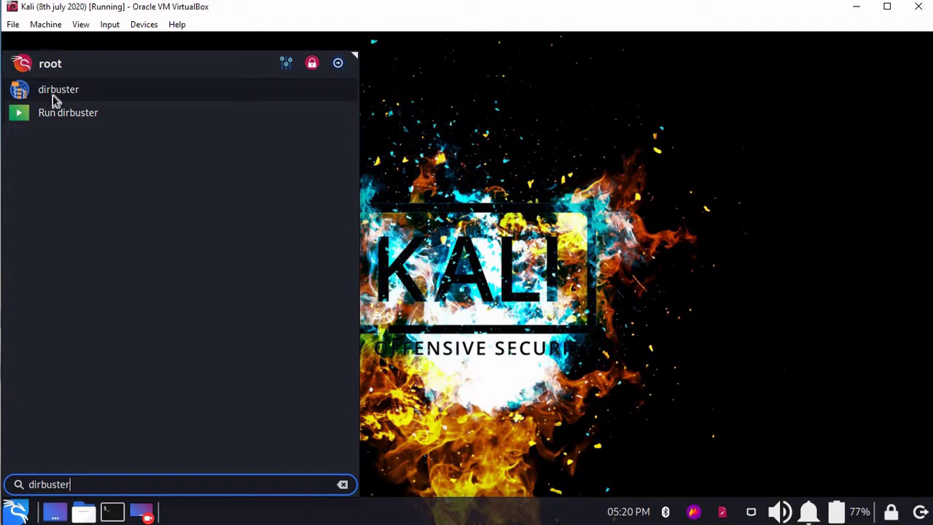
{"action": "left_click", "coordinate": [373, 215]}
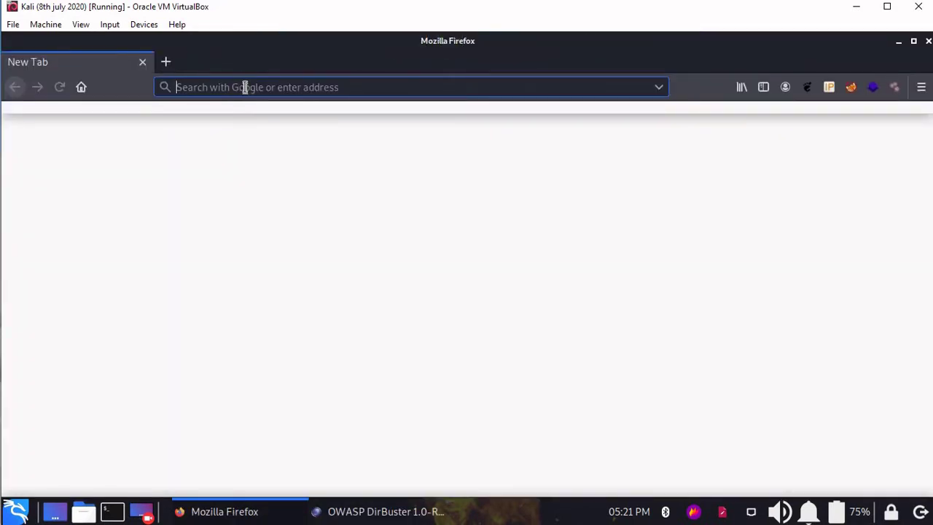
Load harshit.org in Firefox and look over its homepage
{"action": "type", "text": "hars"}
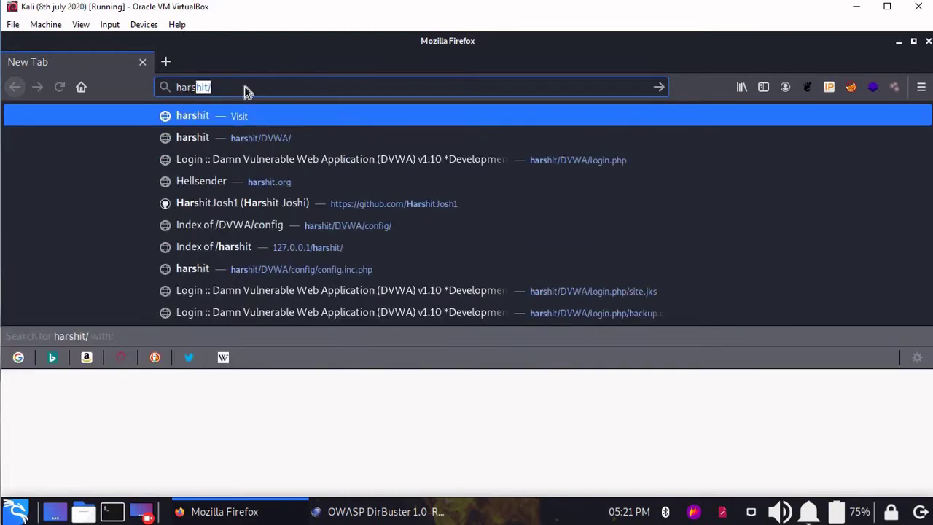
{"action": "type", "text": "hit"}
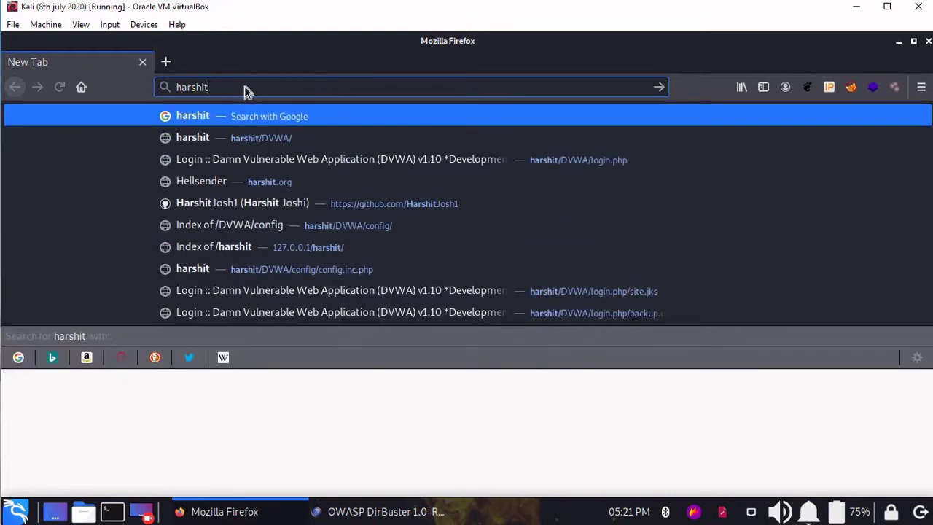
{"action": "type", "text": ".org/"}
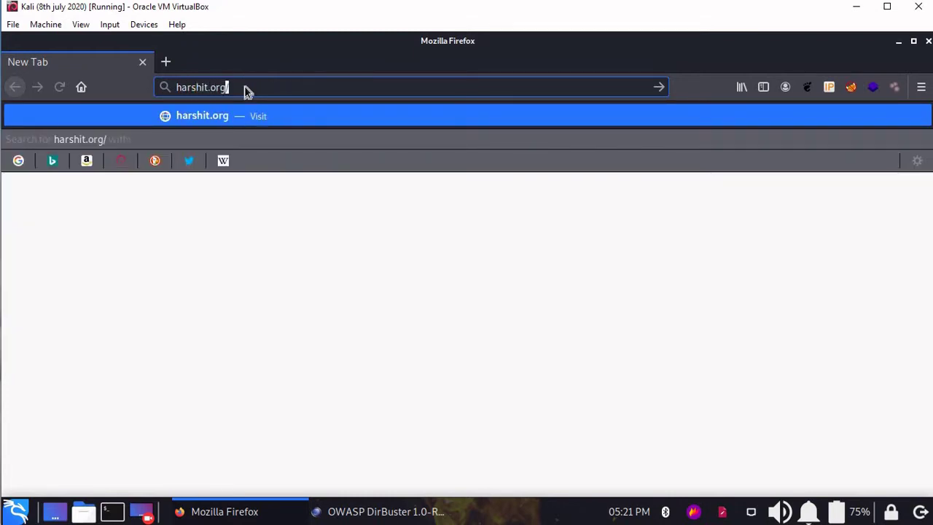
{"action": "key", "text": "Return"}
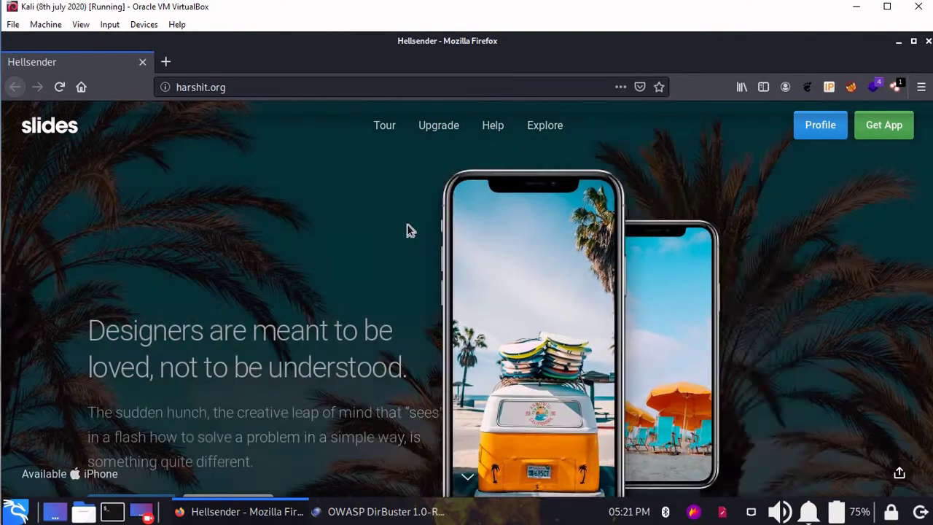
{"action": "scroll", "coordinate": [387, 202], "scroll_direction": "down", "scroll_amount": 5}
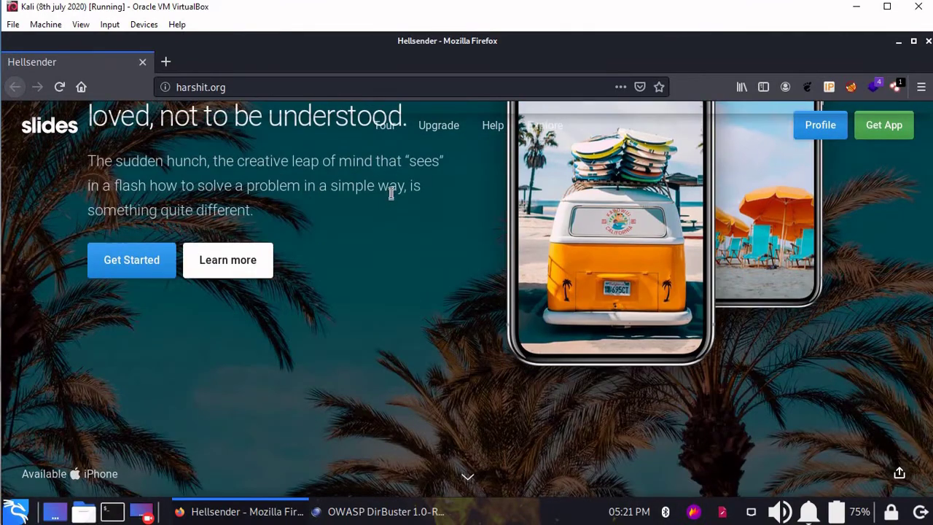
{"action": "scroll", "coordinate": [422, 190], "scroll_direction": "up", "scroll_amount": 5}
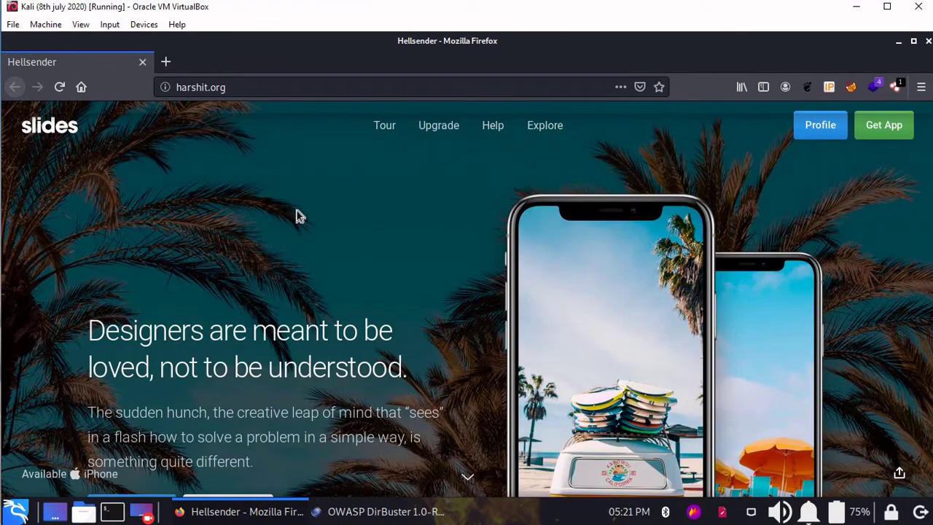
Check for an admin directory on the site by requesting harshit.org/admin
{"action": "left_click", "coordinate": [272, 91]}
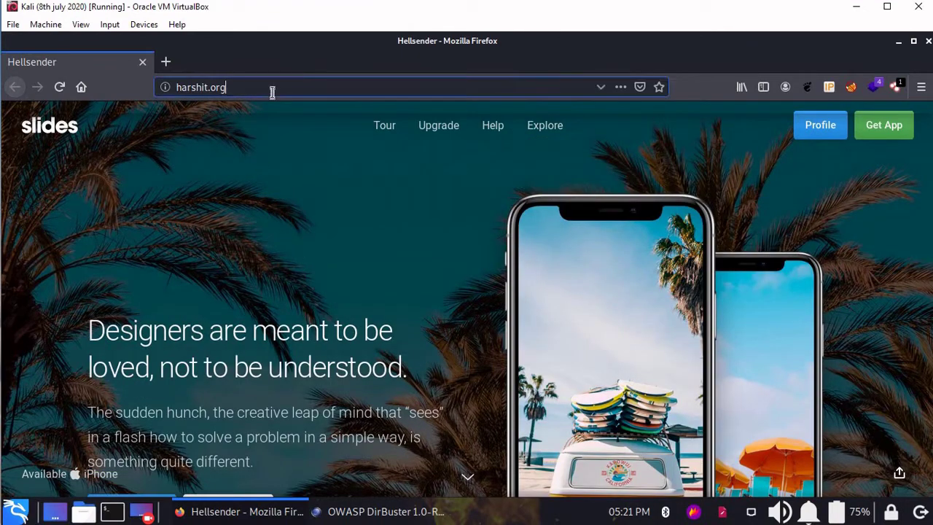
{"action": "type", "text": "/"}
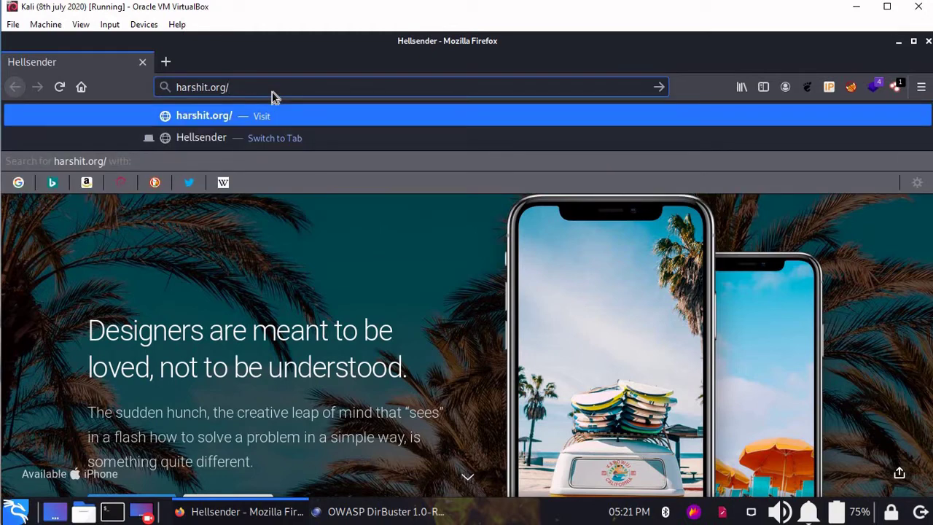
{"action": "type", "text": "admin"}
{"action": "key", "text": "Return"}
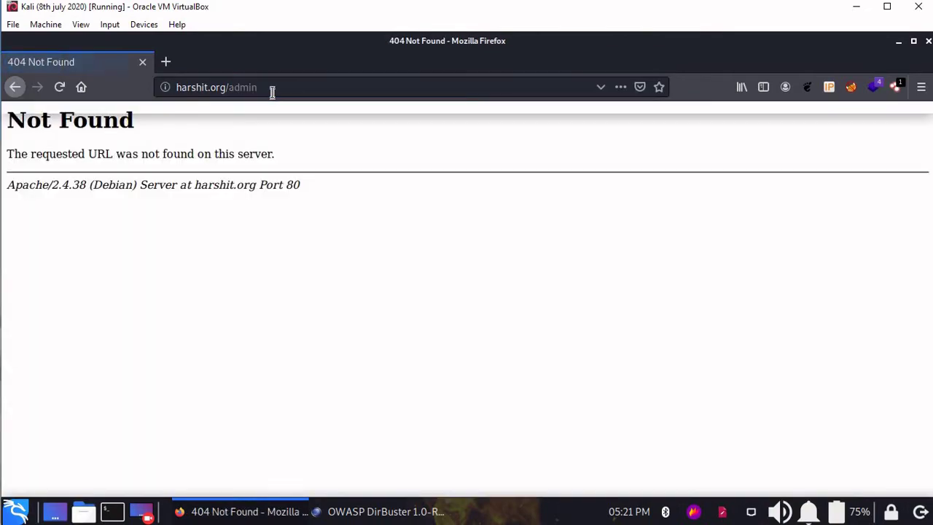
Replace the admin path with root and request harshit.org/root
{"action": "left_click", "coordinate": [272, 92]}
{"action": "key", "text": "BackSpace"}
{"action": "key", "text": "BackSpace"}
{"action": "key", "text": "BackSpace"}
{"action": "key", "text": "BackSpace"}
{"action": "key", "text": "BackSpace"}
{"action": "key", "text": "BackSpace"}
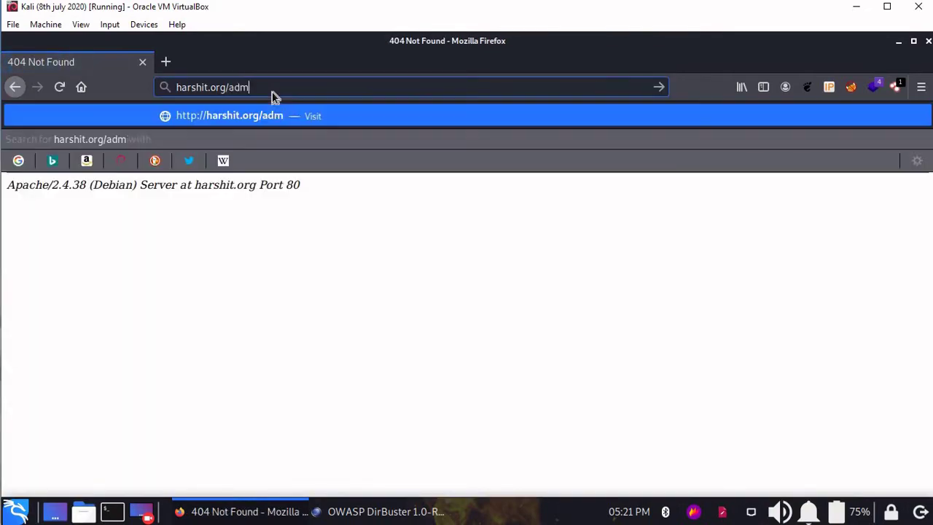
{"action": "type", "text": "/"}
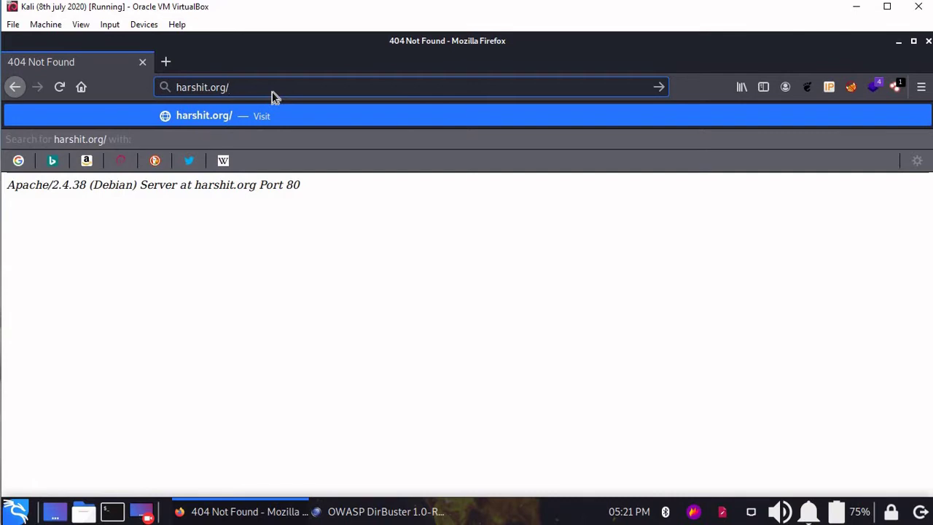
{"action": "type", "text": "root"}
{"action": "key", "text": "Return"}
Request harshit.org/js in place of the root path, and highlight the directory name in the page heading
{"action": "left_click", "coordinate": [264, 95]}
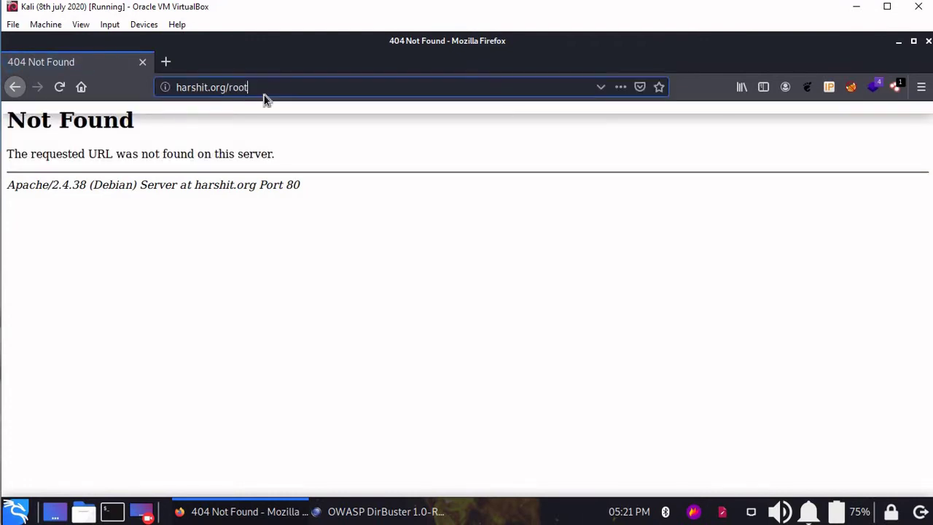
{"action": "key", "text": "BackSpace"}
{"action": "key", "text": "BackSpace"}
{"action": "key", "text": "BackSpace"}
{"action": "key", "text": "BackSpace"}
{"action": "type", "text": "js"}
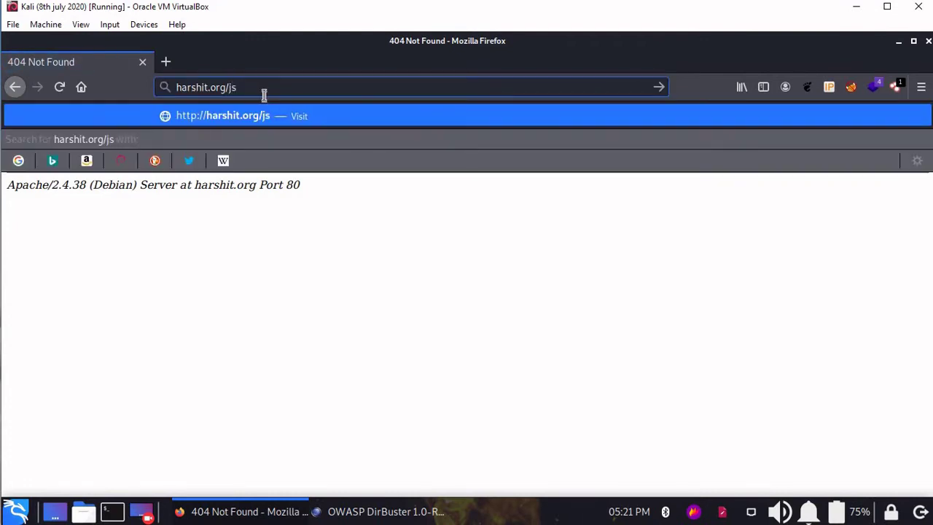
{"action": "key", "text": "Return"}
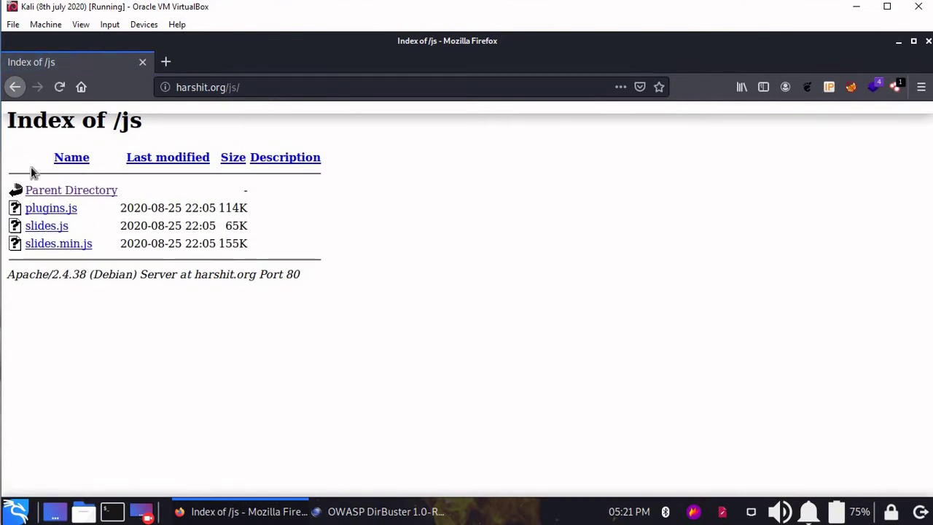
{"action": "left_click_drag", "start_coordinate": [4, 135], "coordinate": [142, 126]}
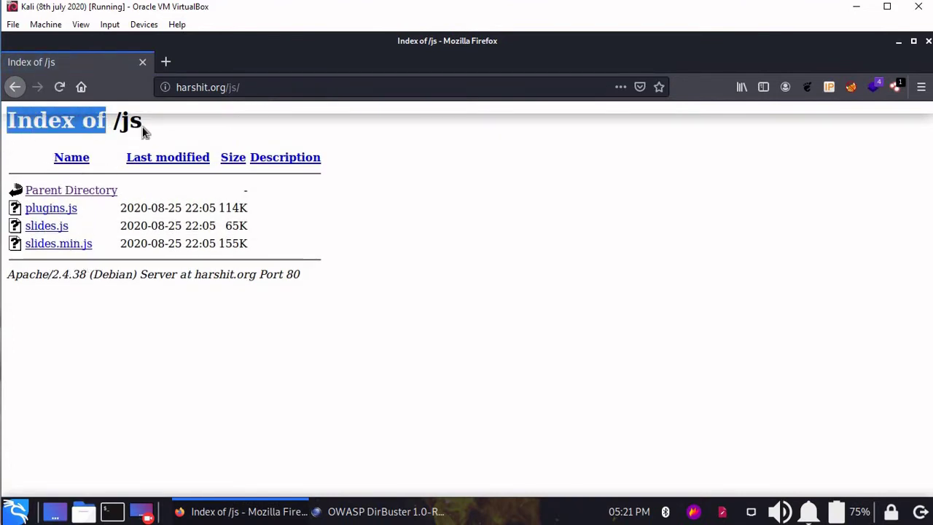
{"action": "double_click", "coordinate": [142, 127]}
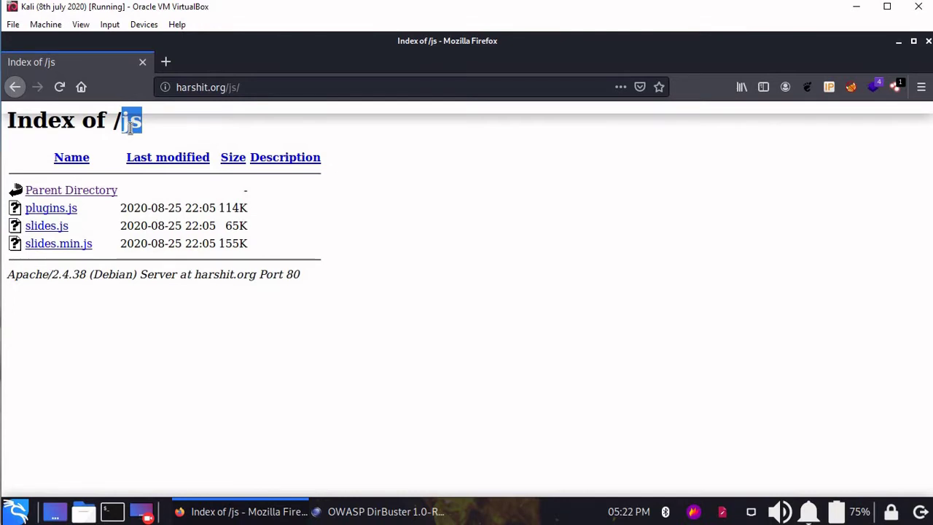
{"action": "left_click", "coordinate": [243, 87]}
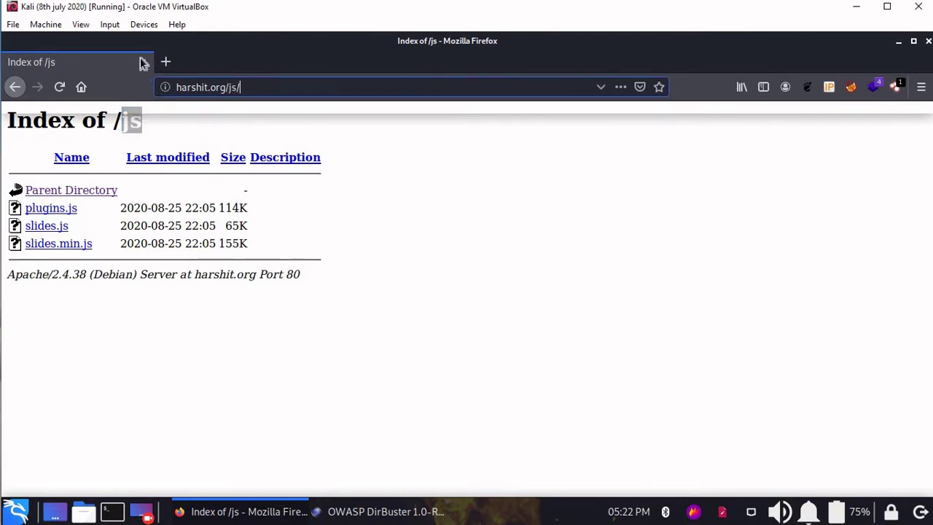
{"action": "left_click", "coordinate": [143, 63]}
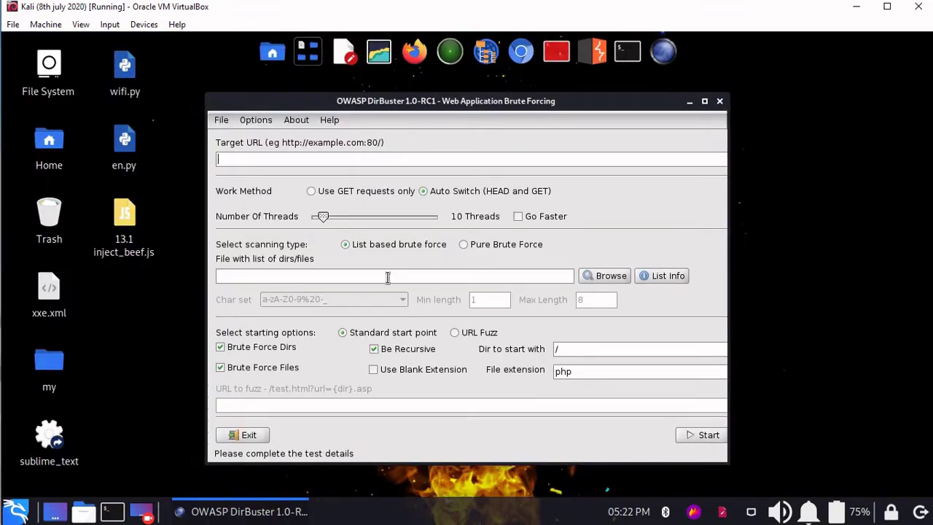
{"action": "type", "text": "http://harshit.org:80"}
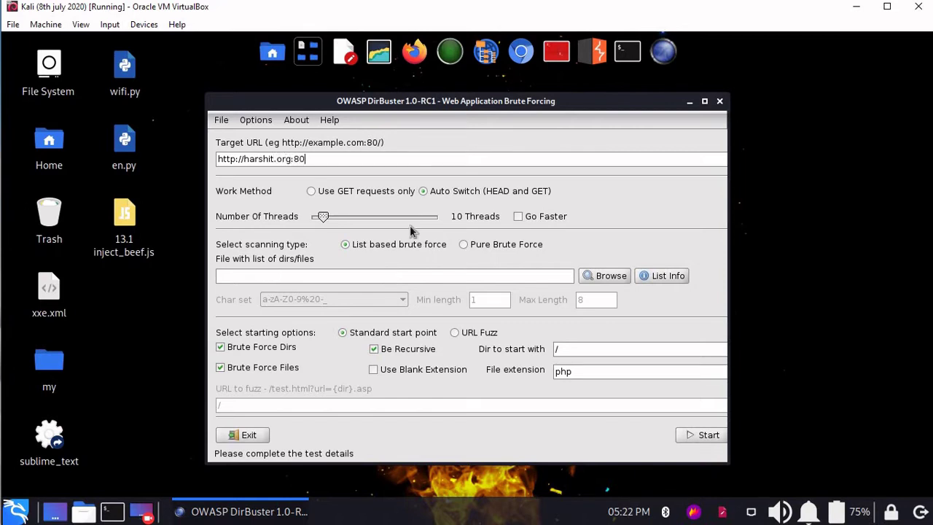
{"action": "left_click", "coordinate": [235, 159]}
{"action": "type", "text": "s"}
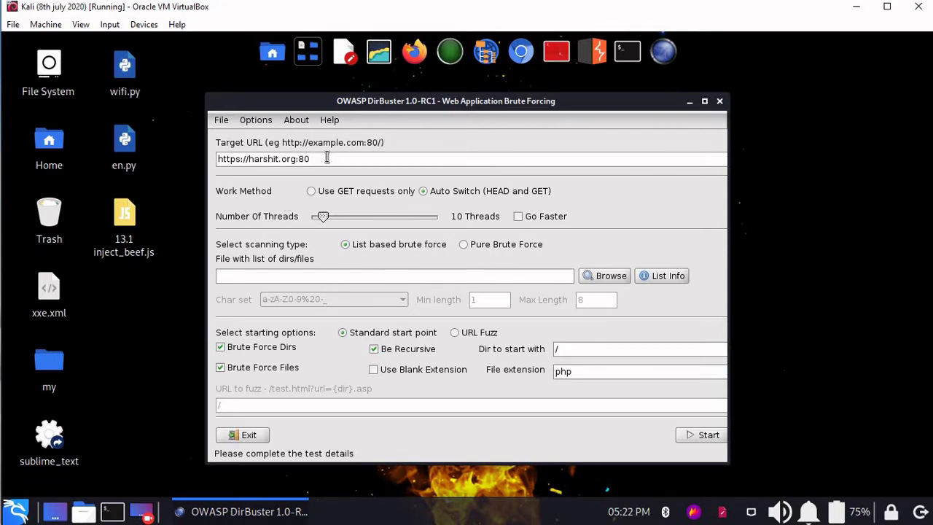
{"action": "key", "text": "shift+Home"}
{"action": "key", "text": "End"}
{"action": "key", "text": "BackSpace"}
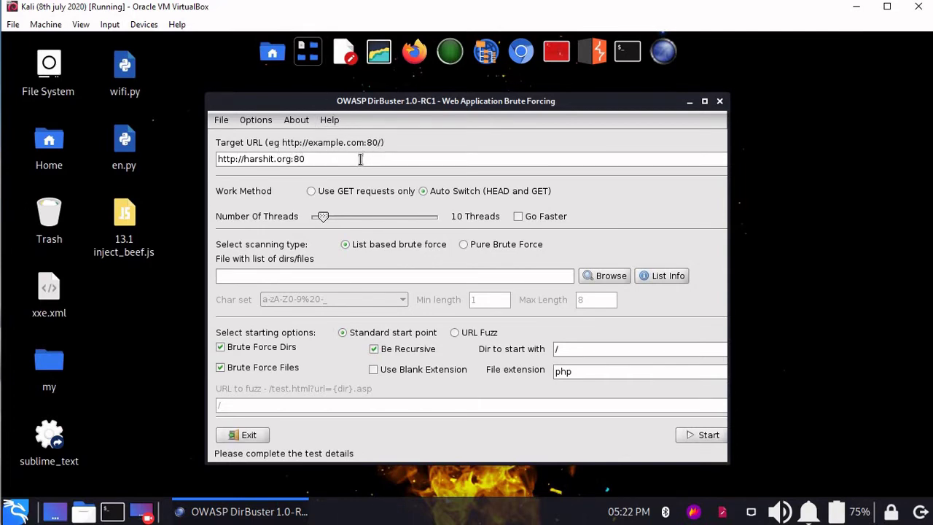
{"action": "type", "text": "/"}
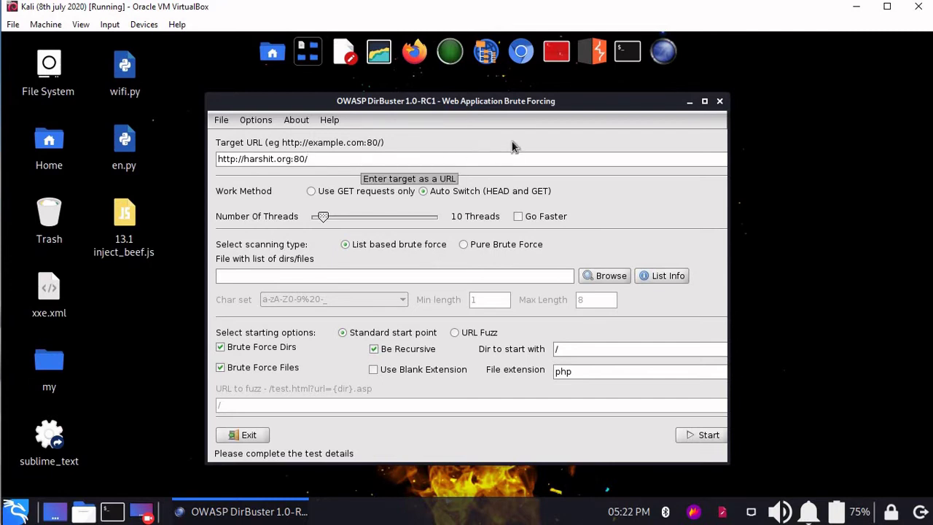
{"action": "left_click", "coordinate": [520, 216]}
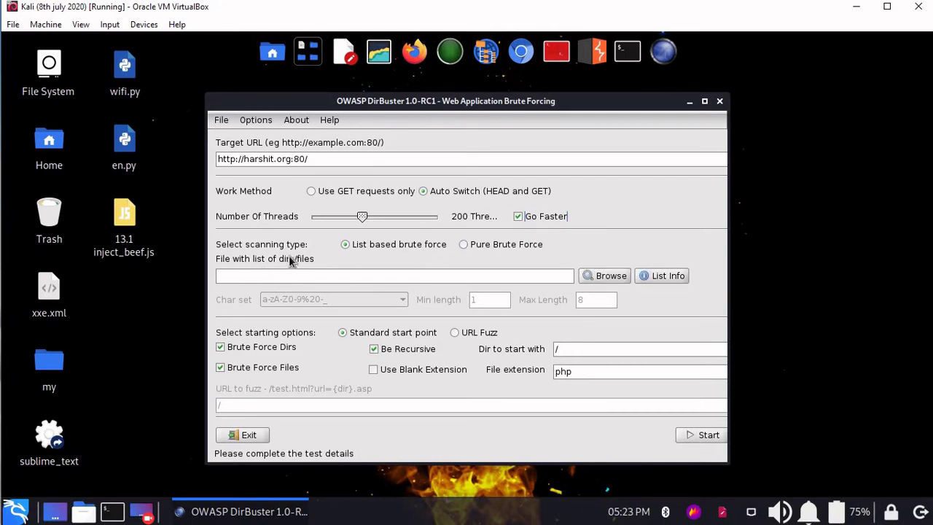
Choose /usr/share/dirbuster/wordlists/directory-list-2.3-medium.txt as the file with the list of directories and files
{"action": "left_click", "coordinate": [597, 273]}
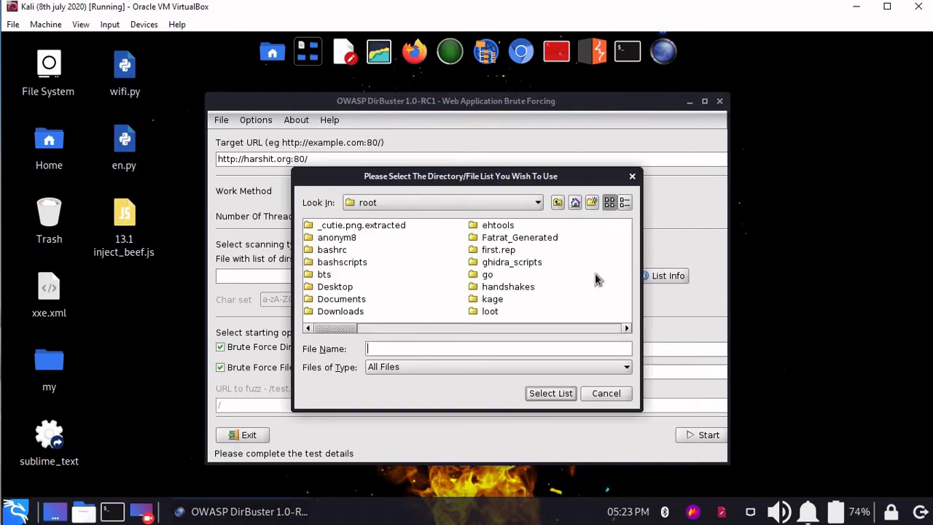
{"action": "left_click", "coordinate": [525, 204]}
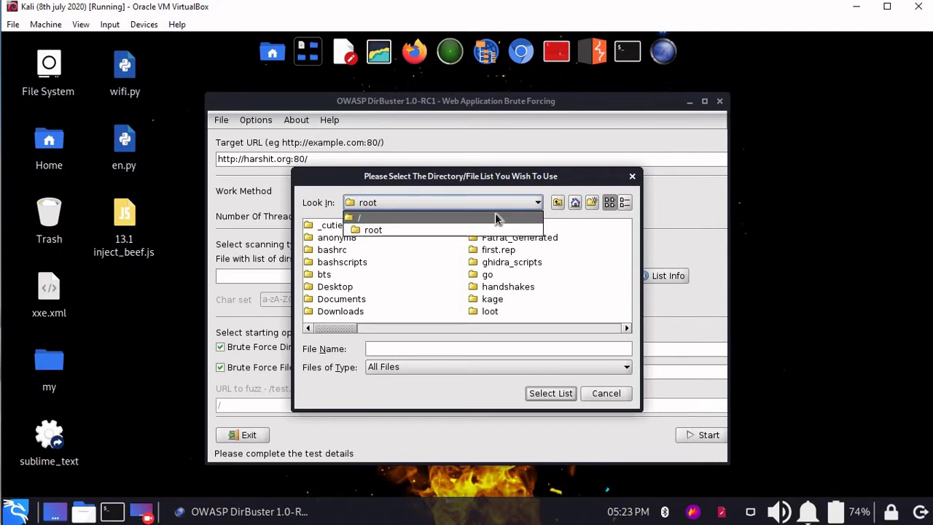
{"action": "left_click", "coordinate": [495, 212]}
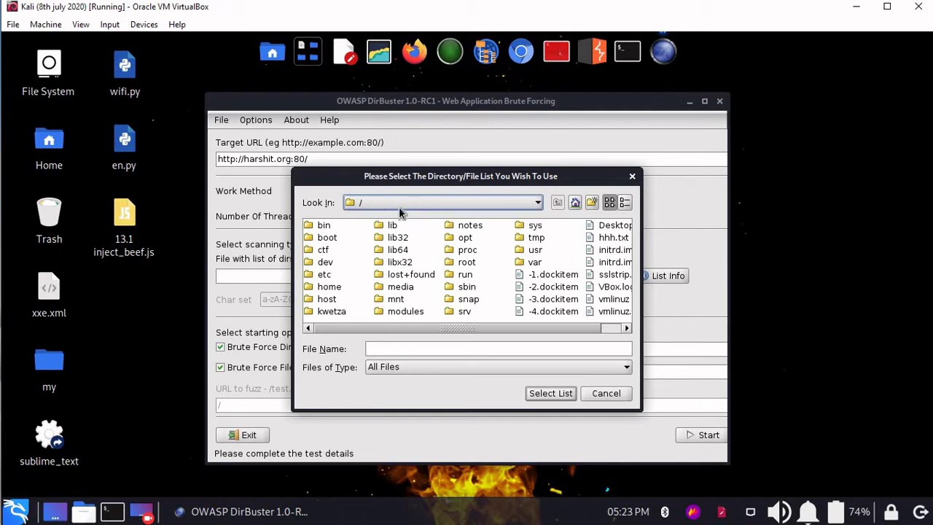
{"action": "double_click", "coordinate": [534, 250]}
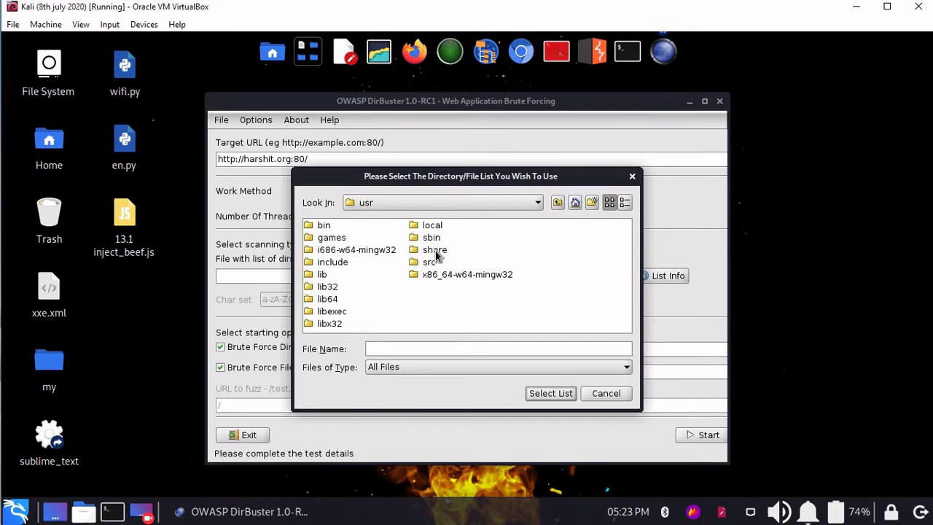
{"action": "double_click", "coordinate": [435, 250]}
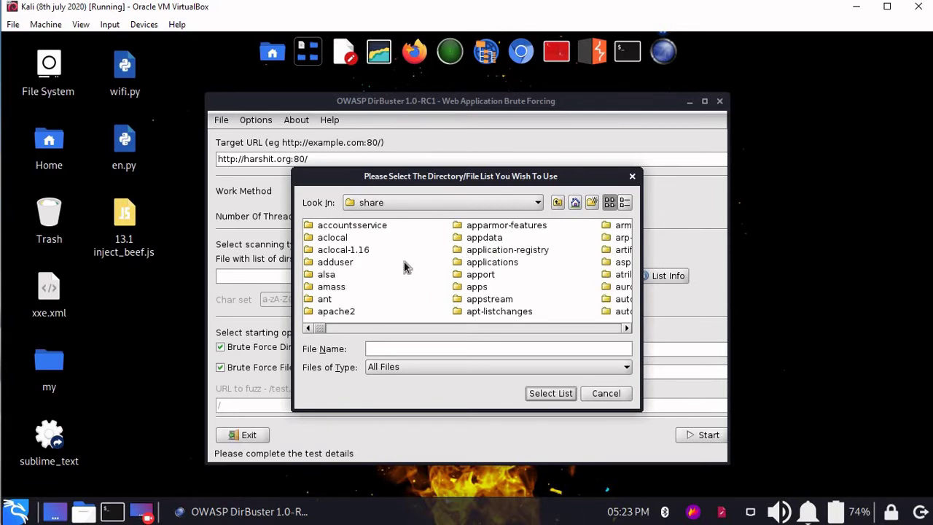
{"action": "type", "text": "dirb"}
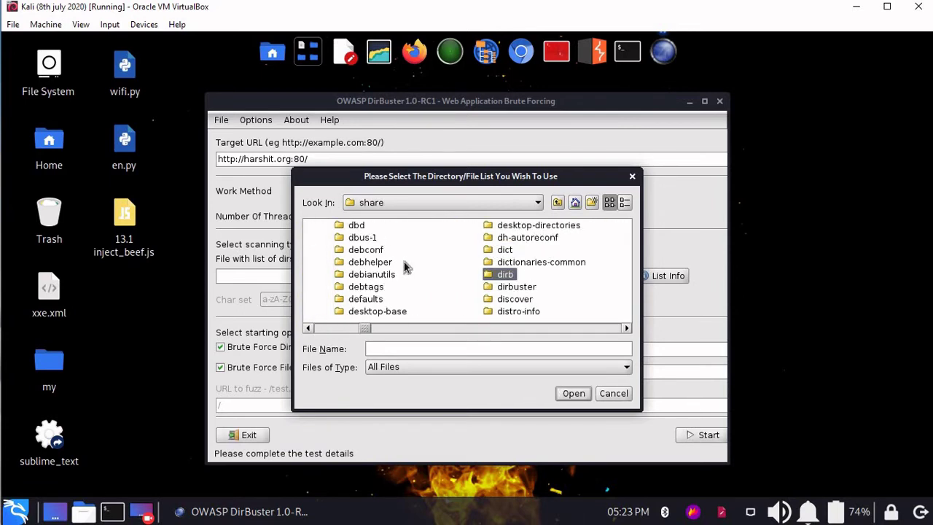
{"action": "double_click", "coordinate": [522, 288]}
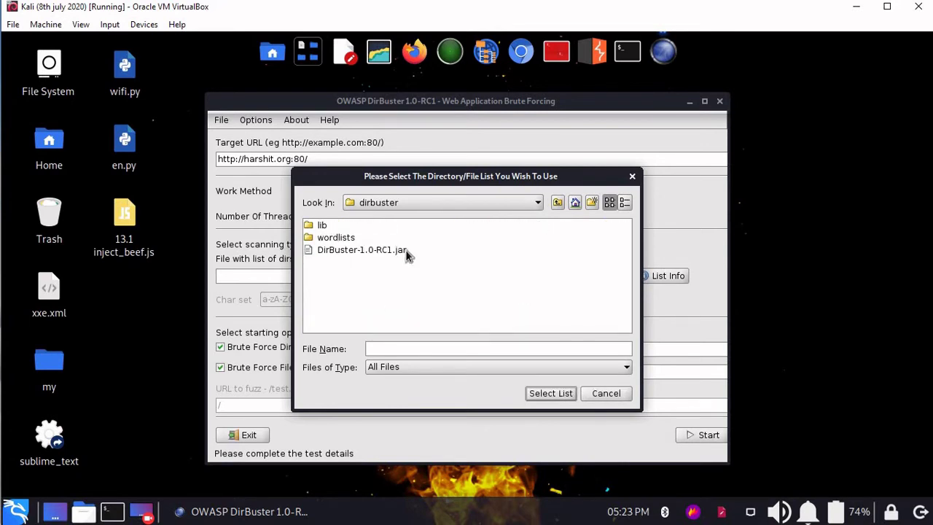
{"action": "double_click", "coordinate": [335, 238]}
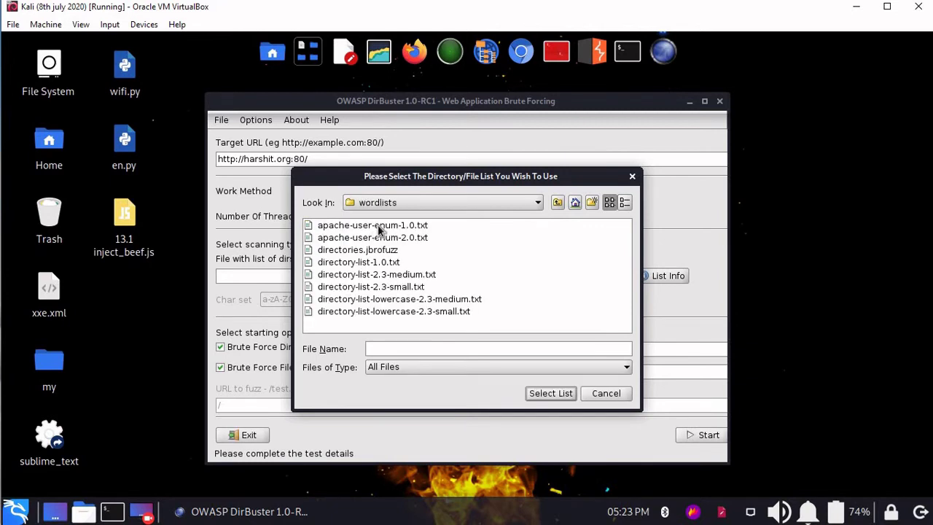
{"action": "left_click", "coordinate": [415, 275]}
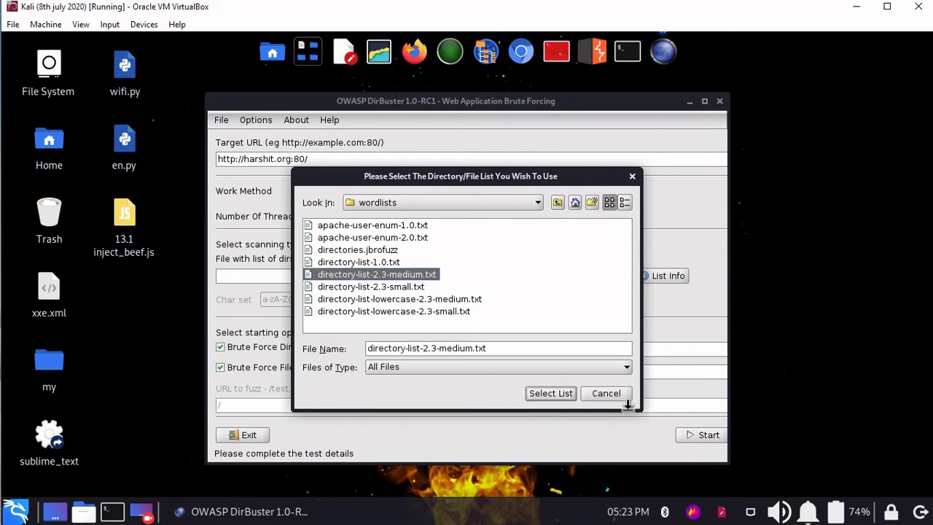
{"action": "left_click", "coordinate": [551, 393]}
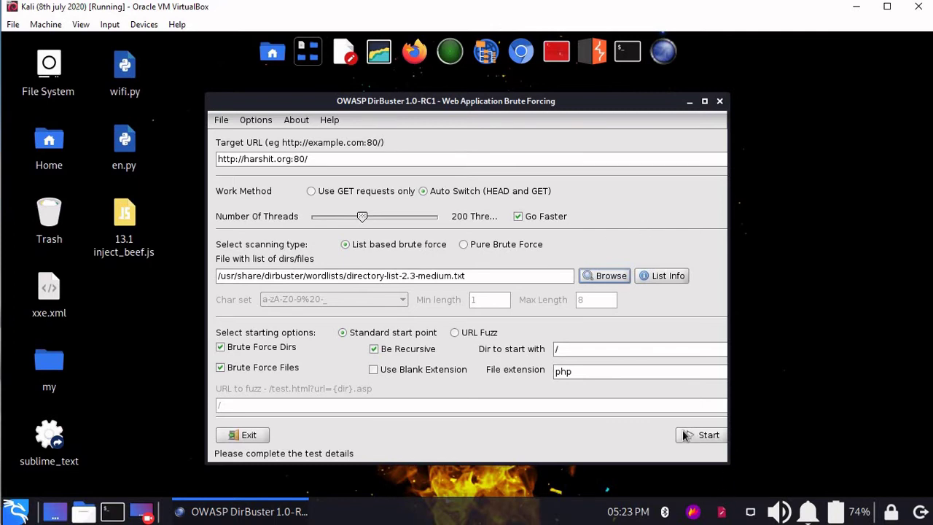
Start the list-based brute force scan and review which directories and files are being tested
{"action": "left_click", "coordinate": [711, 438]}
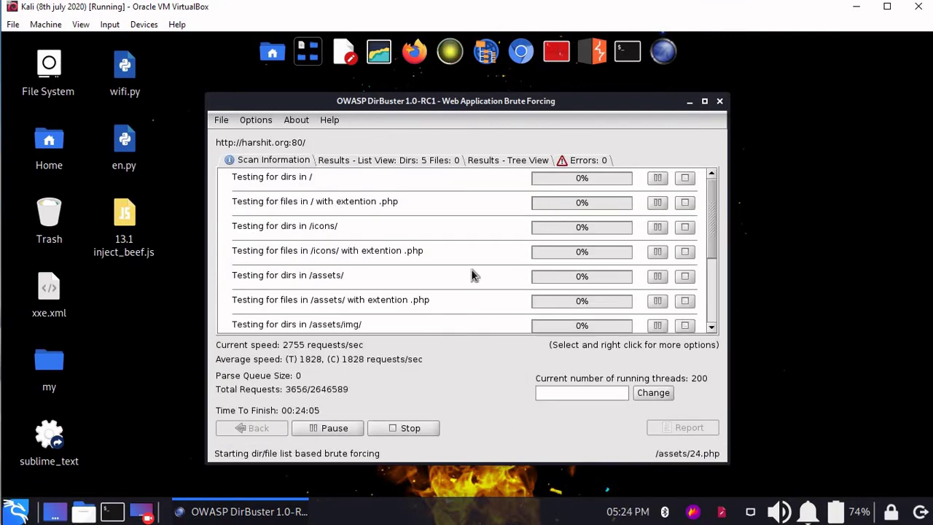
{"action": "scroll", "coordinate": [448, 219], "scroll_direction": "down", "scroll_amount": 2}
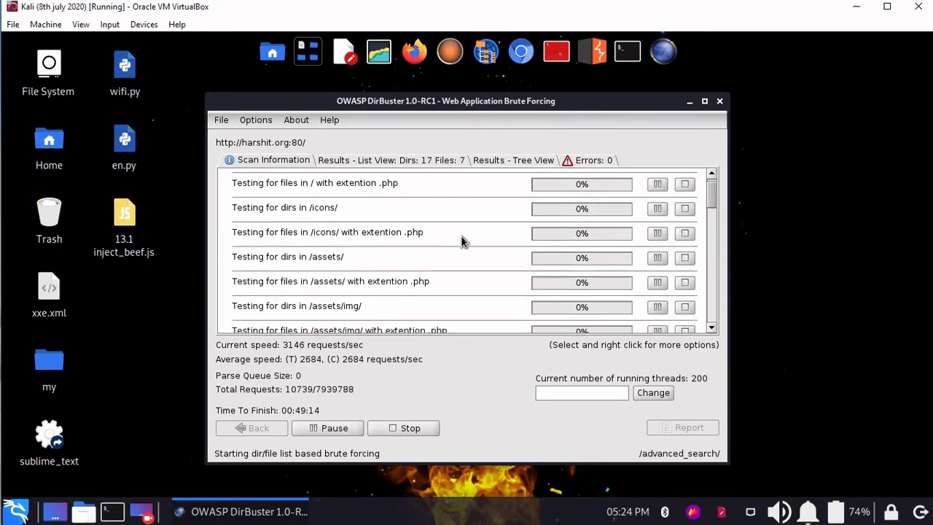
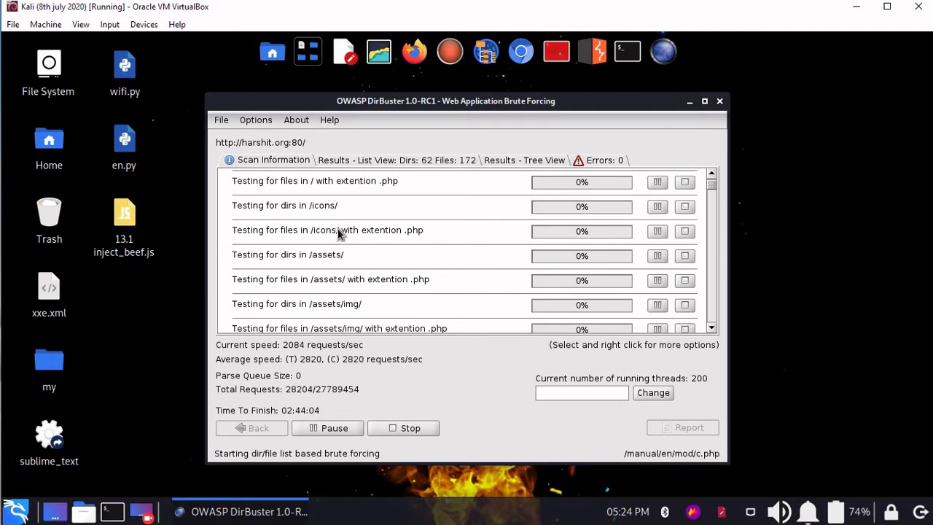
{"action": "scroll", "coordinate": [342, 237], "scroll_direction": "down", "scroll_amount": 1}
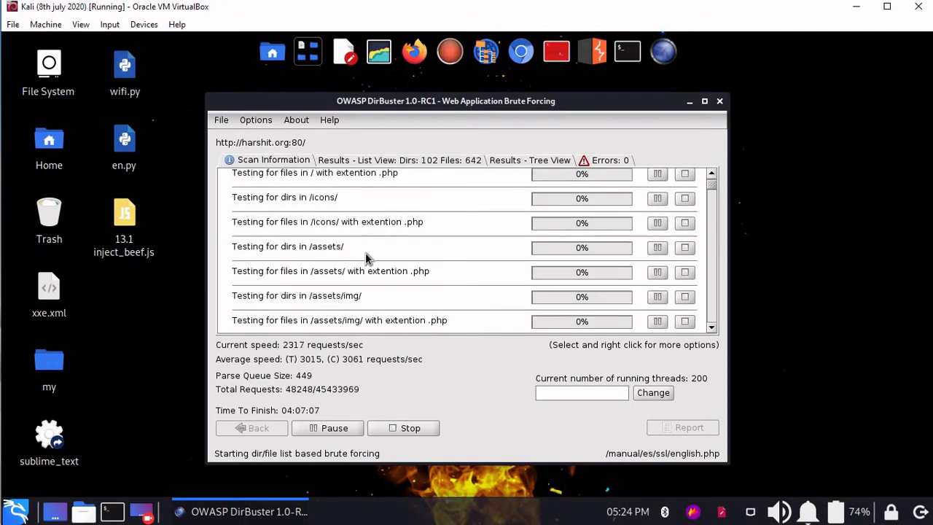
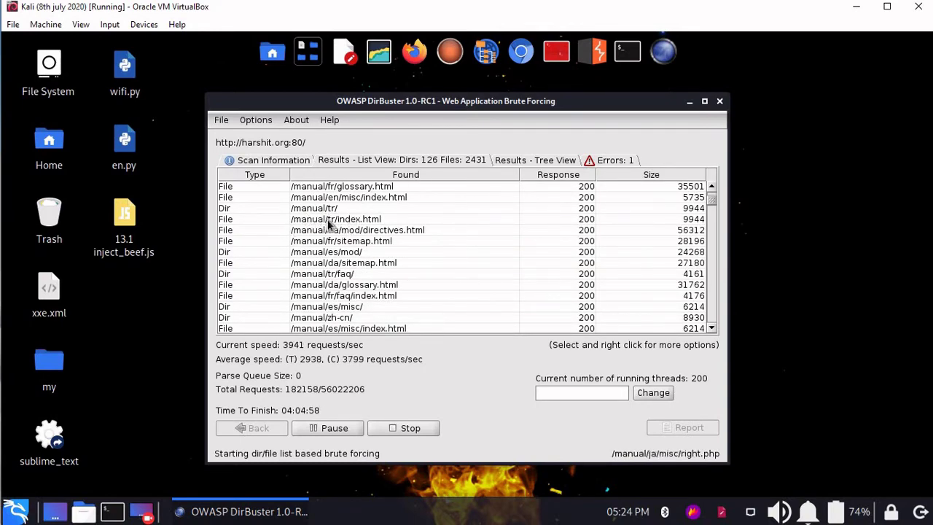
Show the scan results as a directory tree and expand the password directory
{"action": "left_click", "coordinate": [519, 160]}
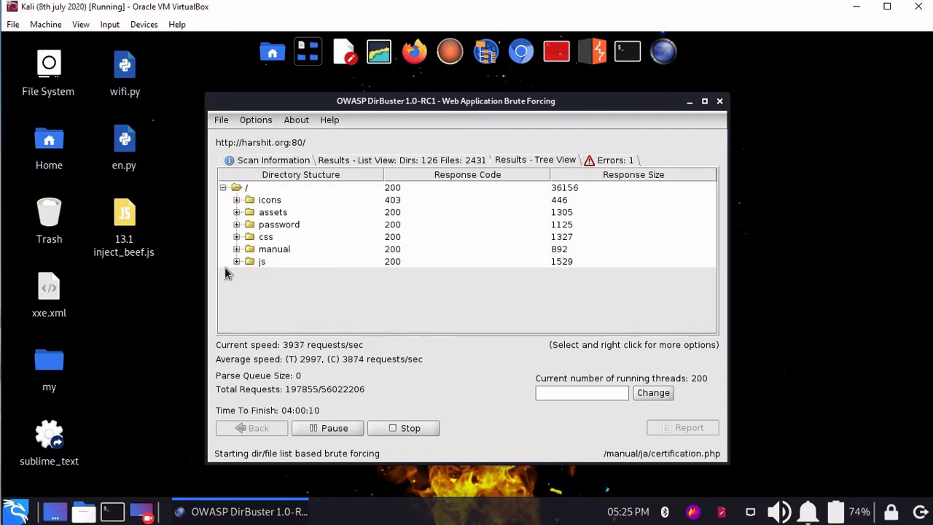
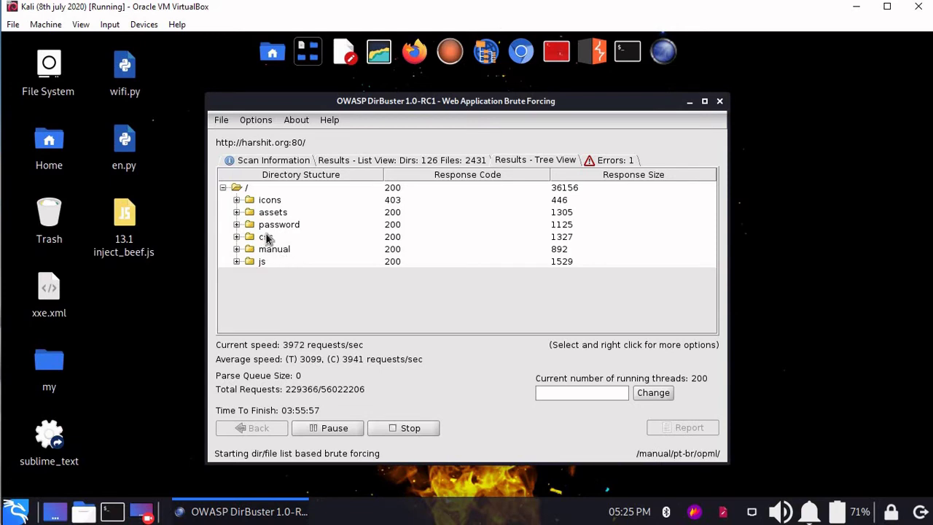
{"action": "double_click", "coordinate": [237, 227]}
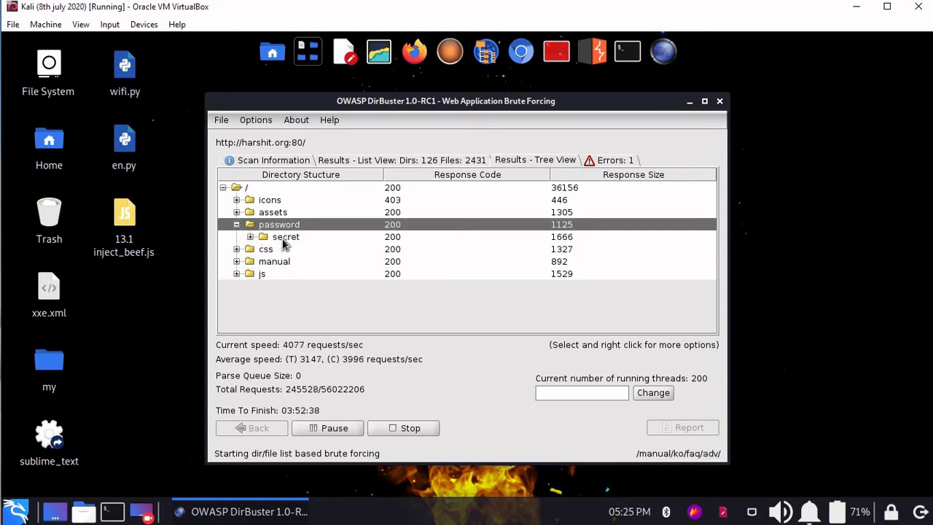
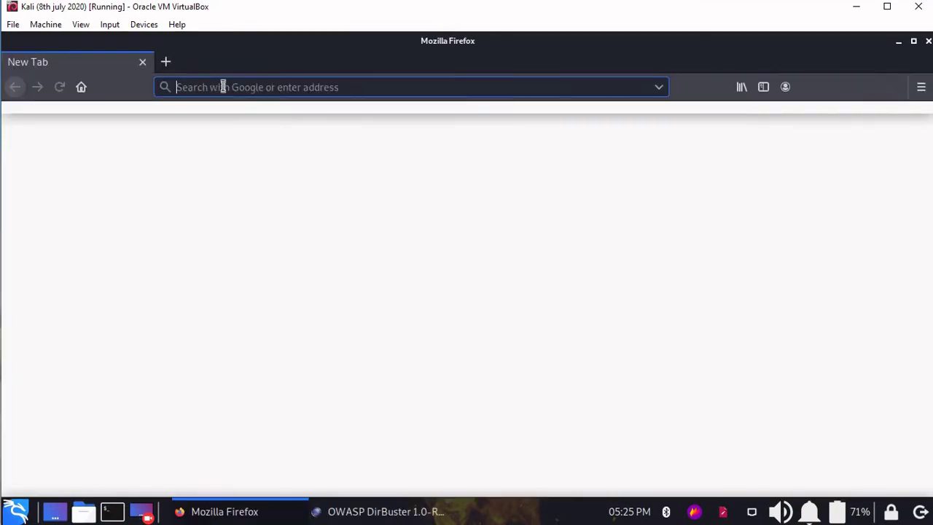
Load the harshit.org home page in a new Firefox tab
{"action": "type", "text": "harsh"}
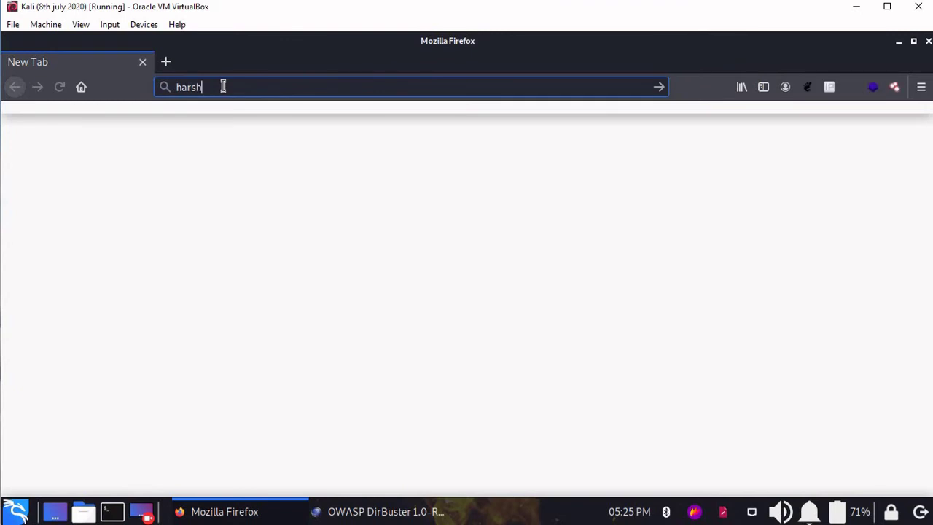
{"action": "type", "text": "it.org"}
{"action": "key", "text": "Return"}
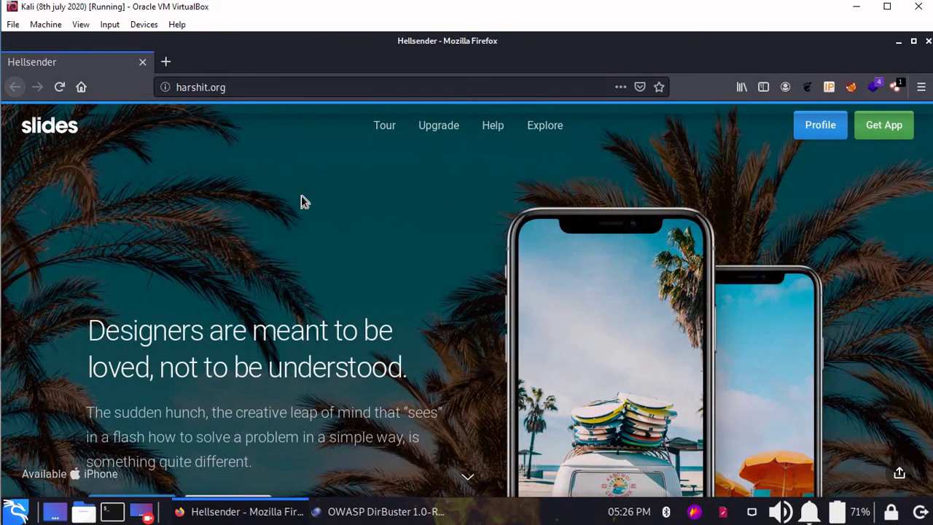
Request harshit.org/password/ in the browser and open the secret directory from its index
{"action": "left_click", "coordinate": [275, 87]}
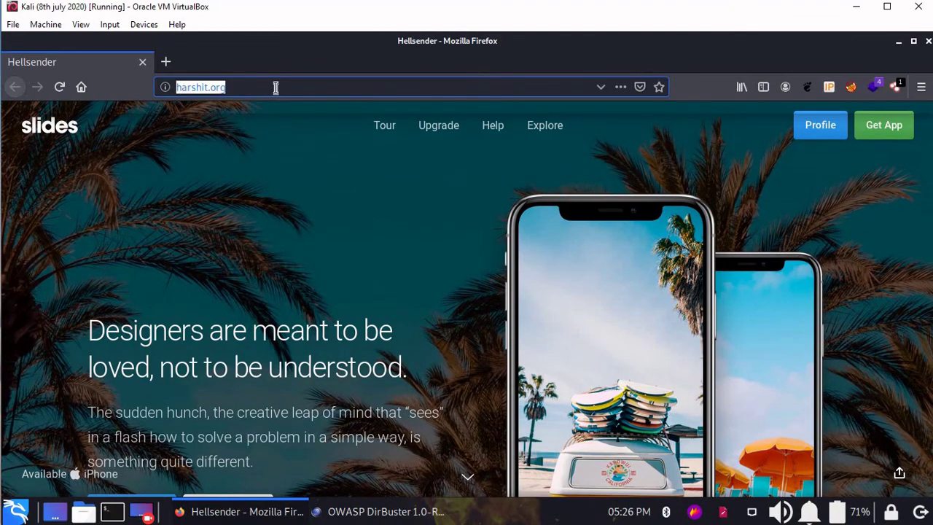
{"action": "key", "text": "BackSpace"}
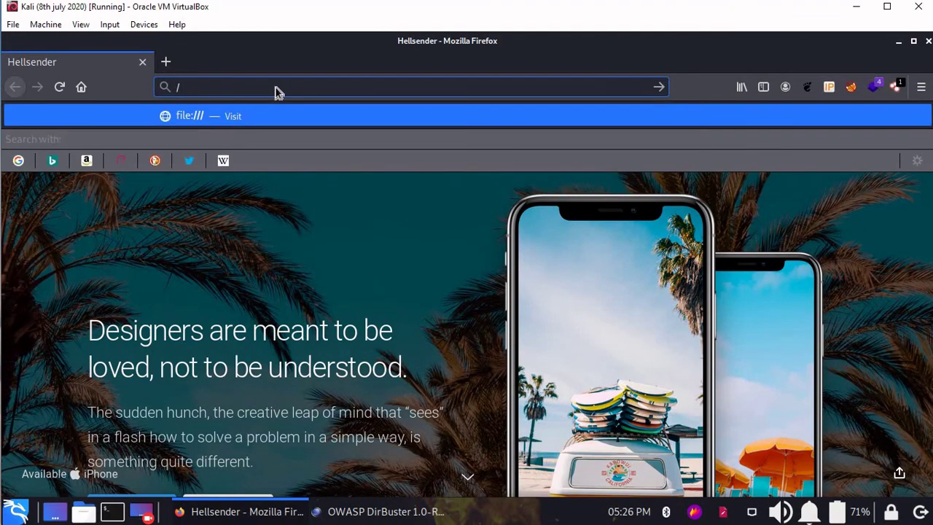
{"action": "key", "text": "Escape"}
{"action": "type", "text": "harshit/"}
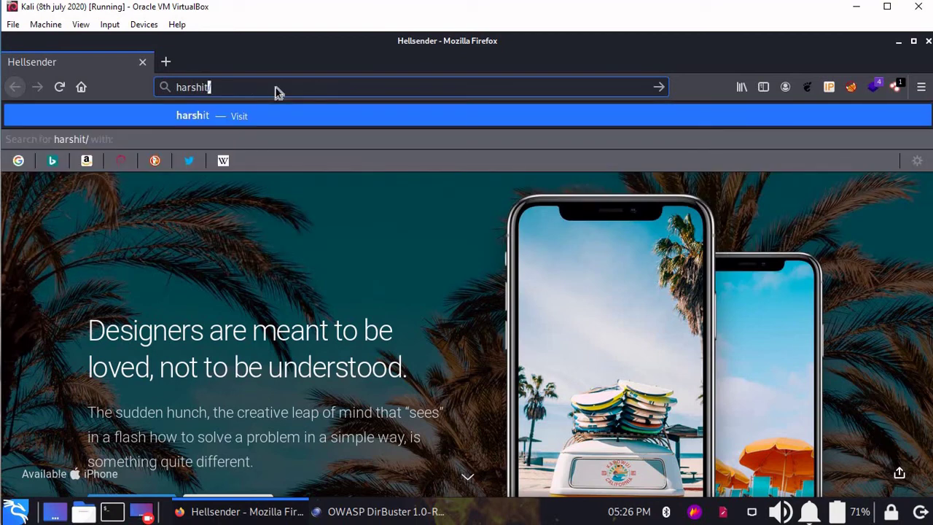
{"action": "key", "text": "BackSpace"}
{"action": "type", "text": ".org"}
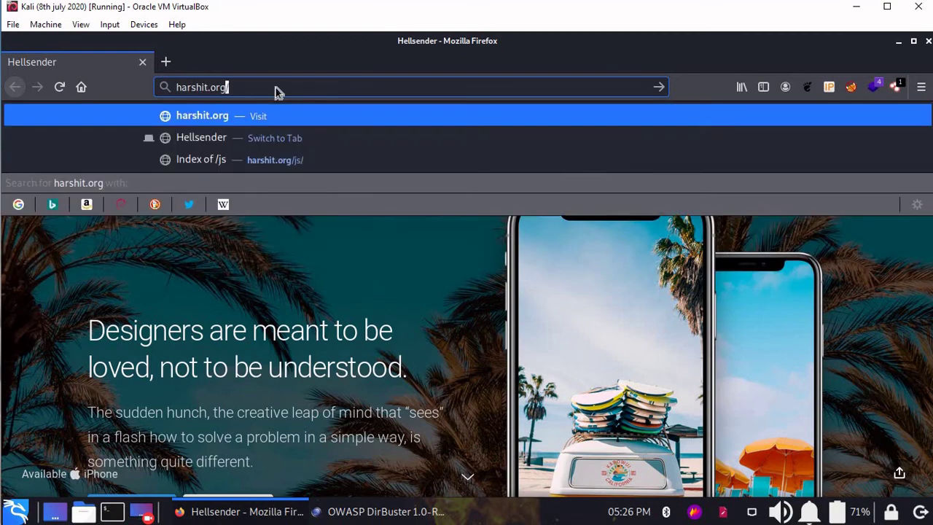
{"action": "type", "text": "/"}
{"action": "key", "text": "Return"}
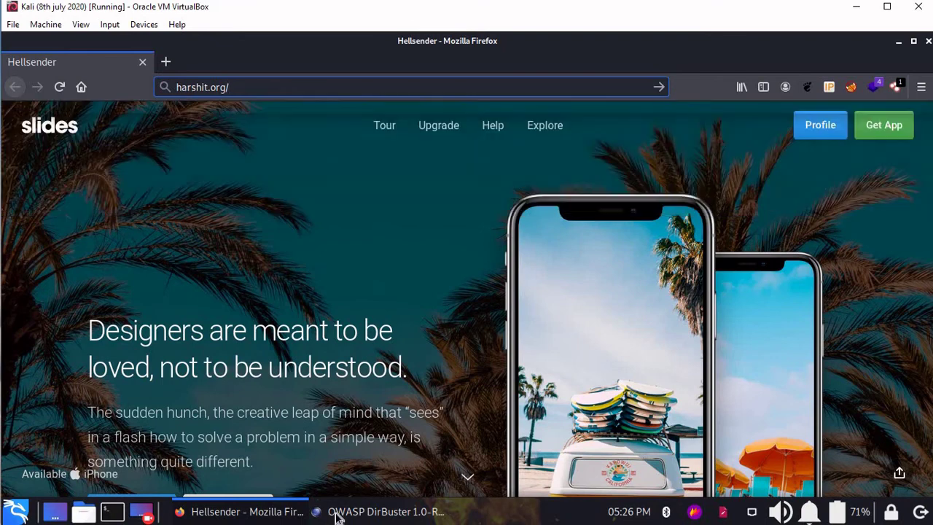
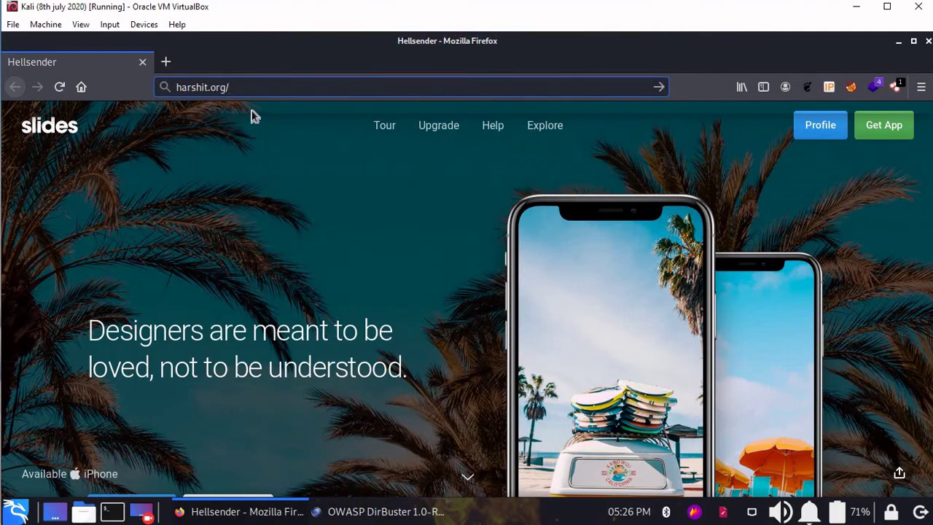
{"action": "type", "text": "password/"}
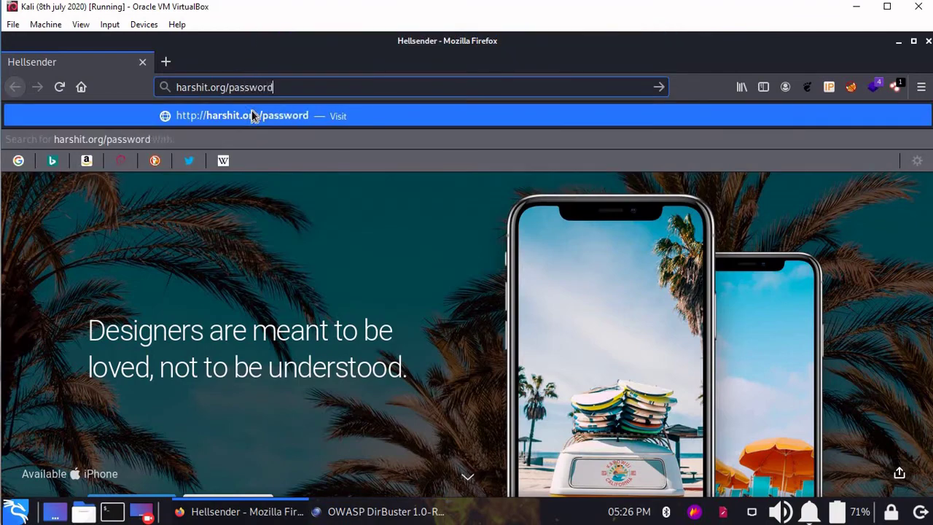
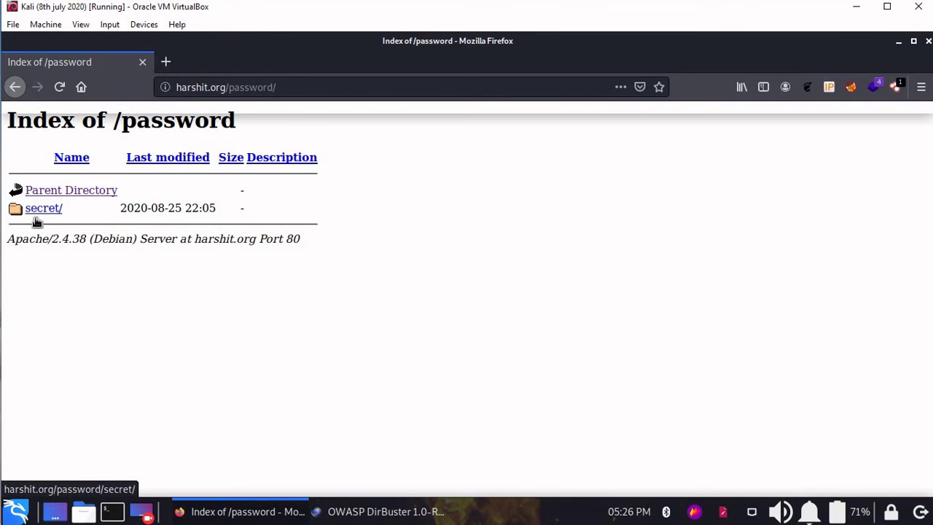
{"action": "left_click", "coordinate": [33, 207]}
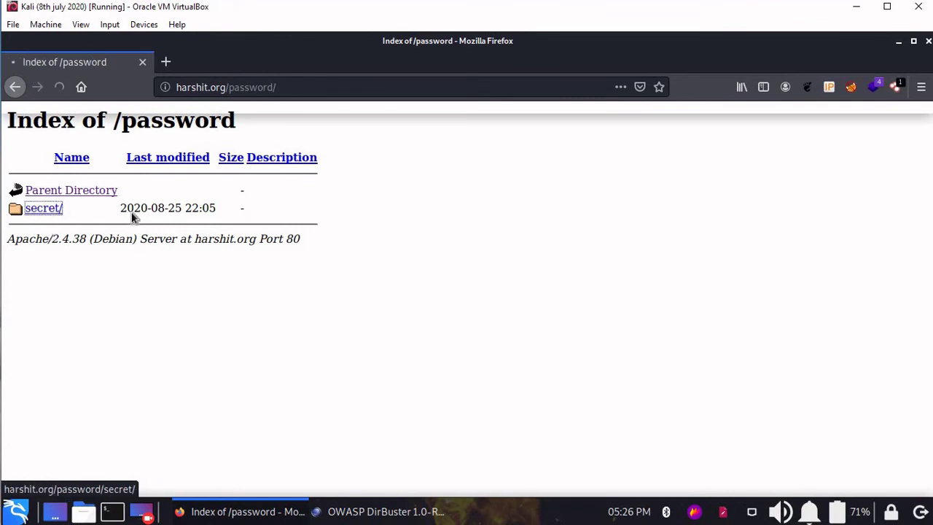
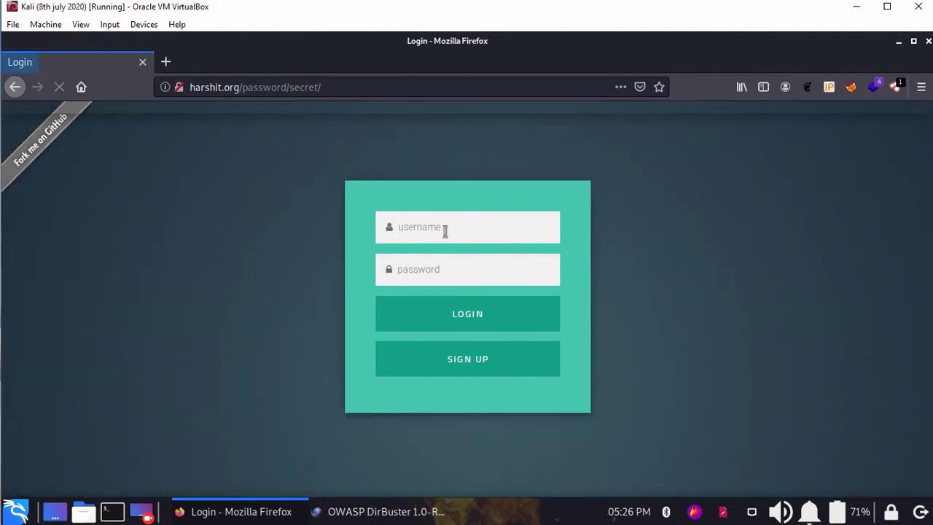
Examine the username and password fields of the login form on the secret page
{"action": "left_click", "coordinate": [489, 233]}
{"action": "left_click", "coordinate": [673, 260]}
{"action": "left_click", "coordinate": [536, 233]}
{"action": "left_click", "coordinate": [544, 273]}
{"action": "left_click", "coordinate": [533, 255]}
{"action": "key", "text": "shift+Tab"}
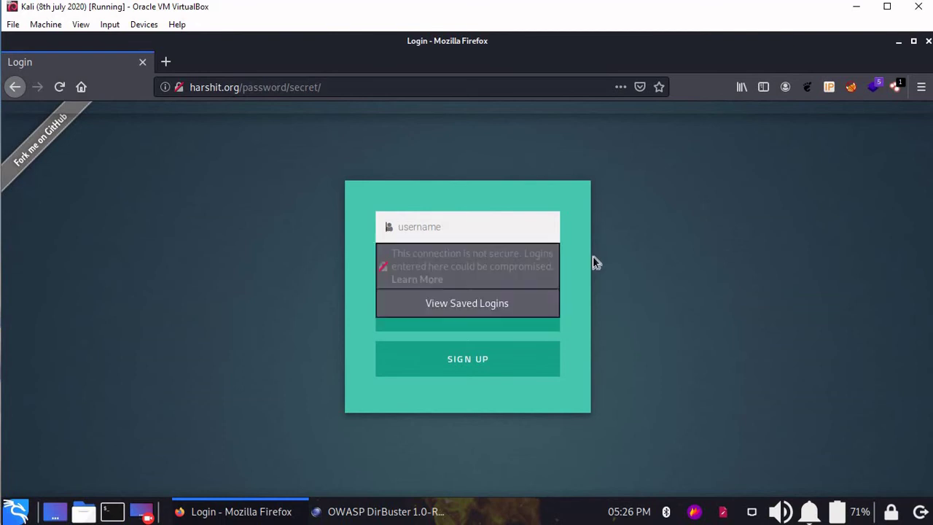
{"action": "key", "text": "Escape"}
{"action": "left_click", "coordinate": [485, 237]}
{"action": "left_click", "coordinate": [590, 187]}
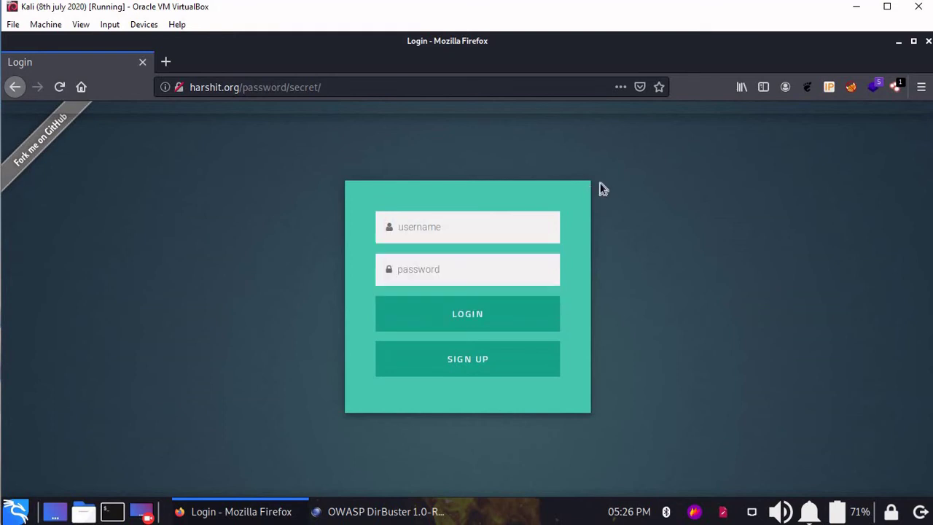
{"action": "left_click", "coordinate": [492, 256]}
{"action": "left_click", "coordinate": [417, 277]}
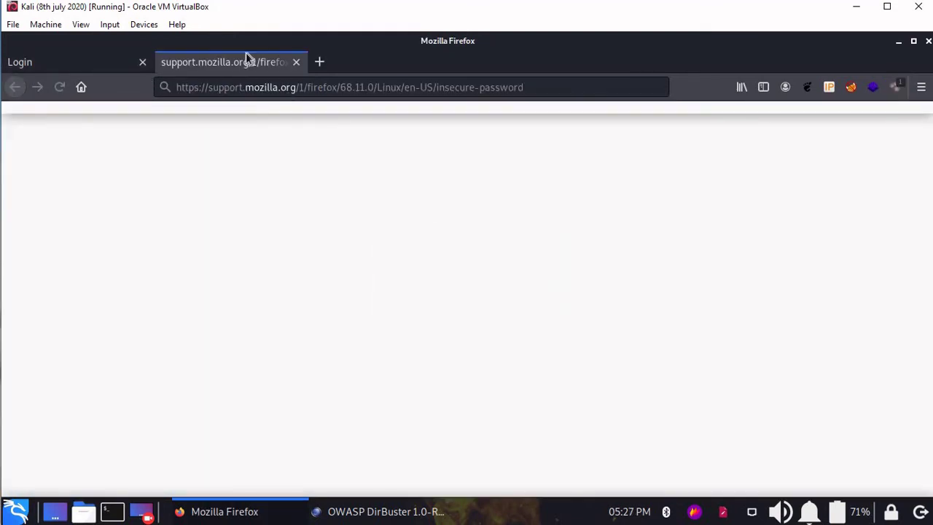
{"action": "key", "text": "ctrl+w"}
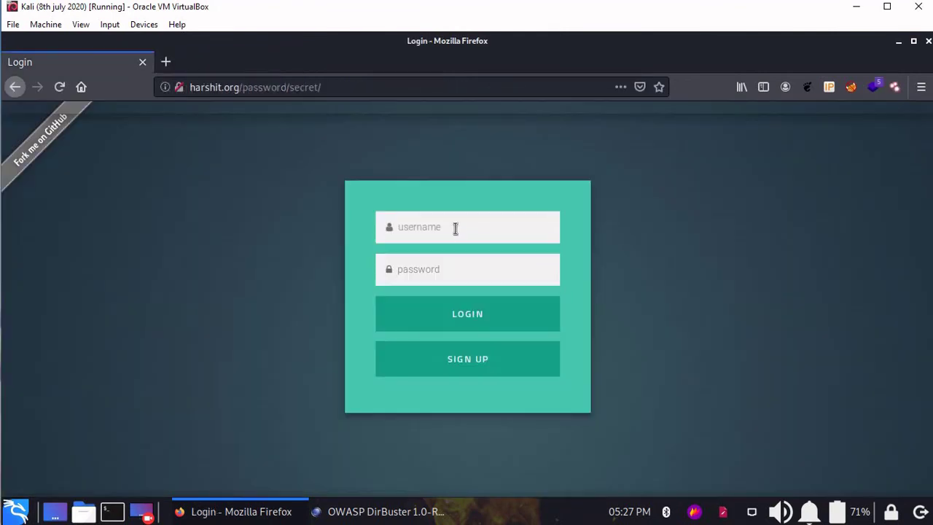
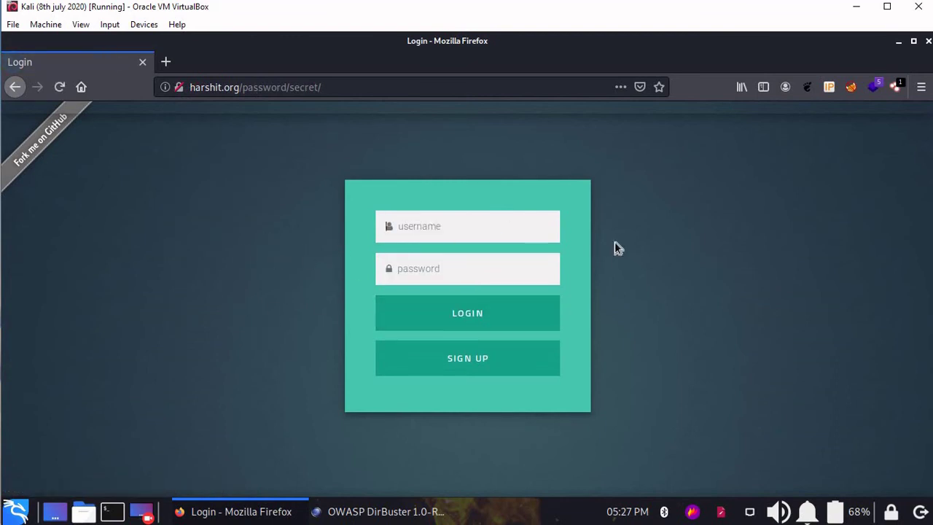
{"action": "left_click", "coordinate": [662, 220]}
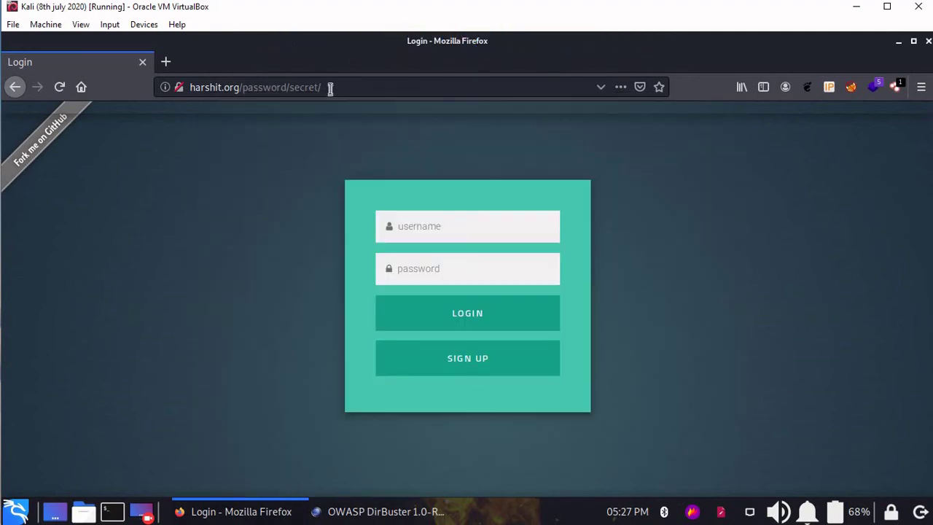
Replace the password/secret/ path in the browser address with secret/ and load harshit.org/secret/
{"action": "left_click", "coordinate": [330, 88]}
{"action": "left_click_drag", "start_coordinate": [330, 88], "coordinate": [242, 88]}
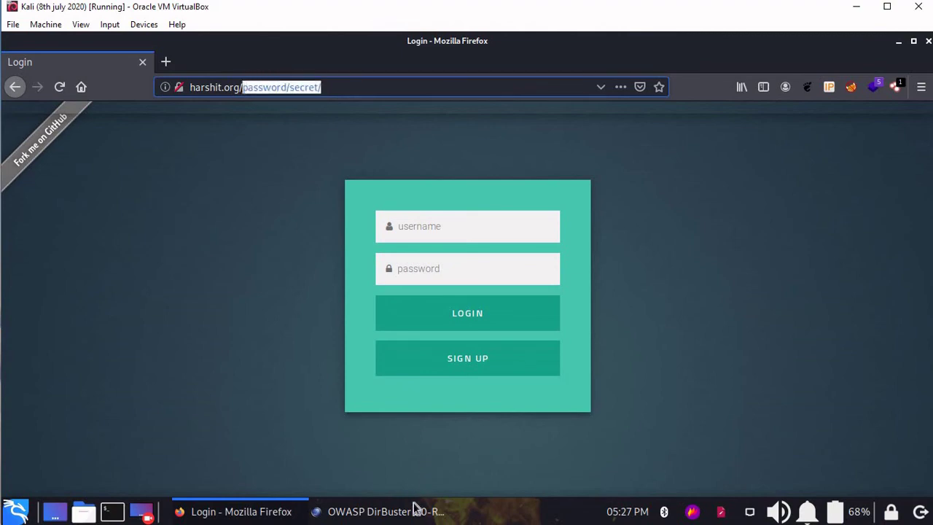
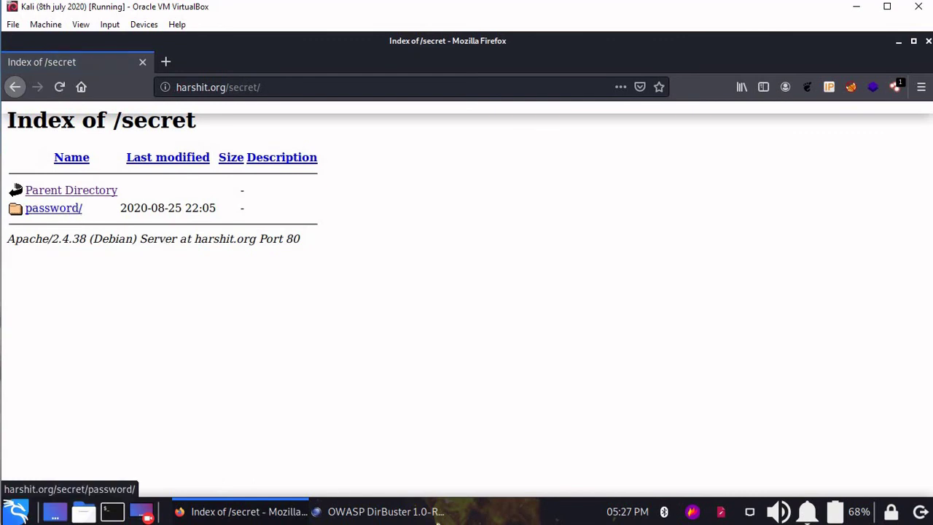
Expand secret and its password subfolder in the DirBuster results tree, and open the password directory from the /secret index in Firefox
{"action": "left_click", "coordinate": [379, 510]}
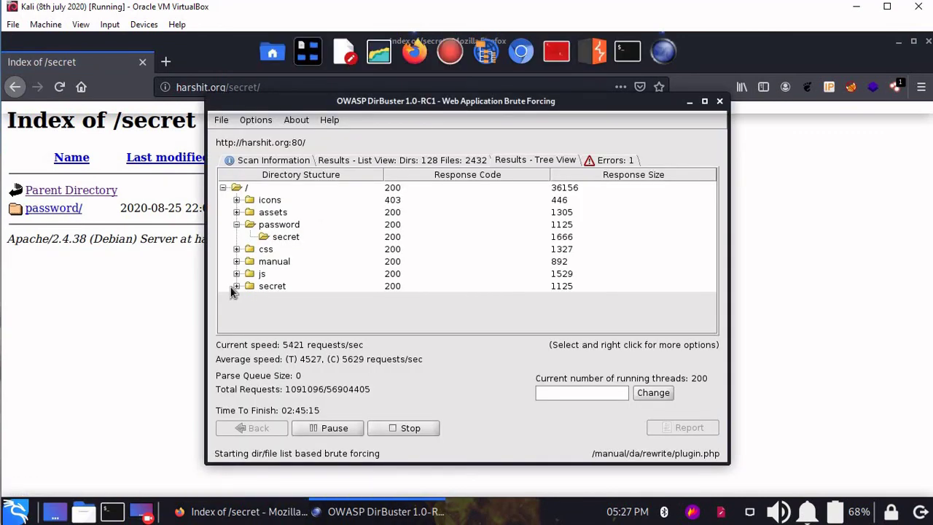
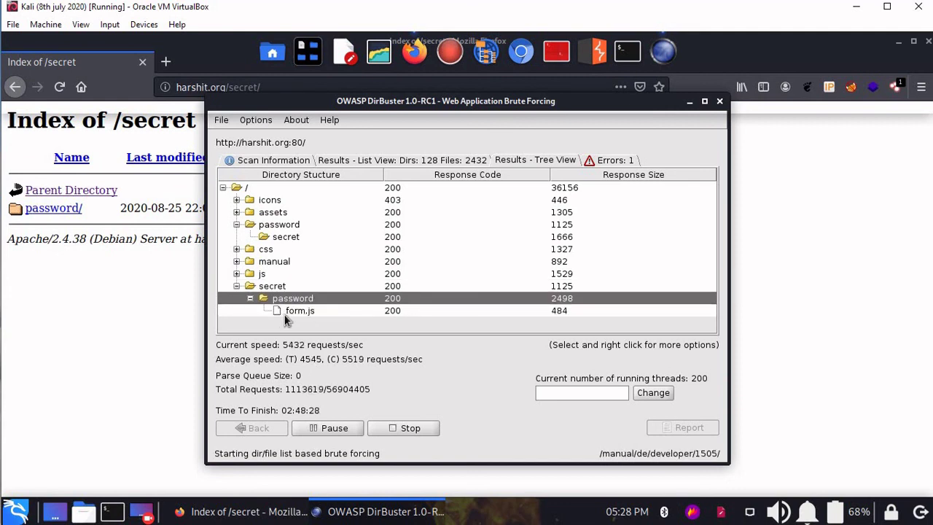
{"action": "left_click", "coordinate": [166, 333]}
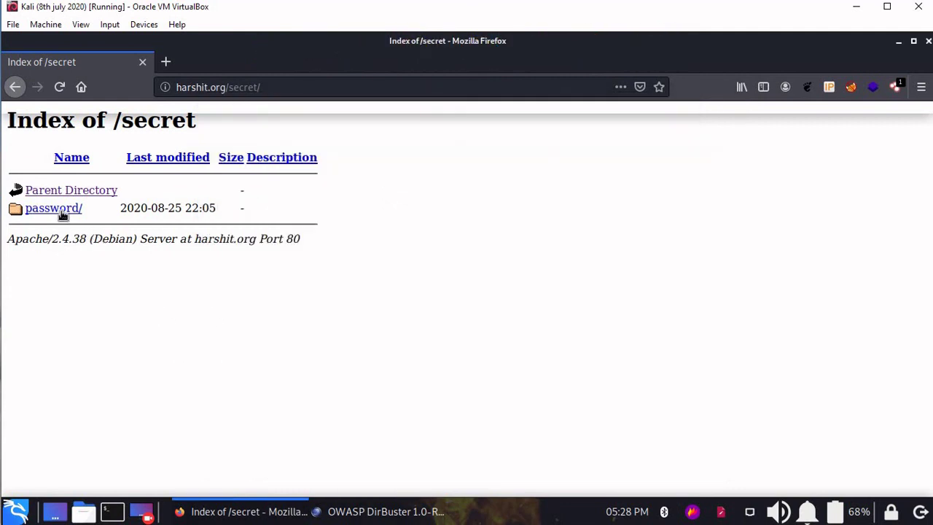
{"action": "left_click", "coordinate": [56, 209]}
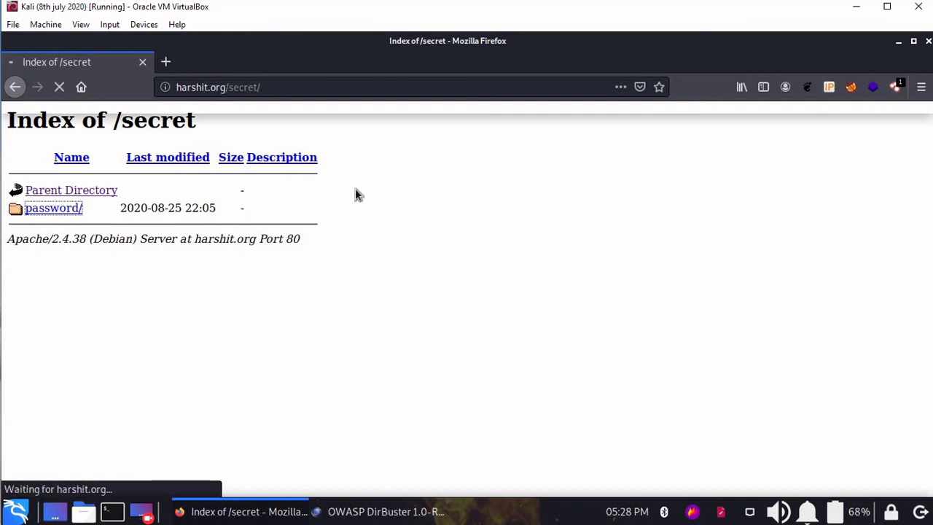